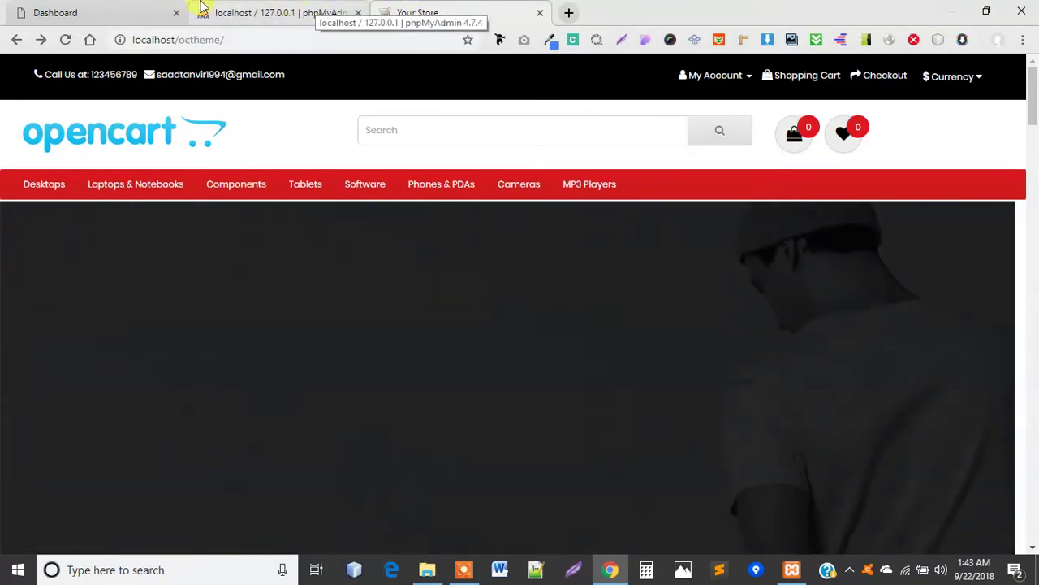
- Switch to the Dashboard tab showing store statistics, the sales chart and the world map
click(138, 8)
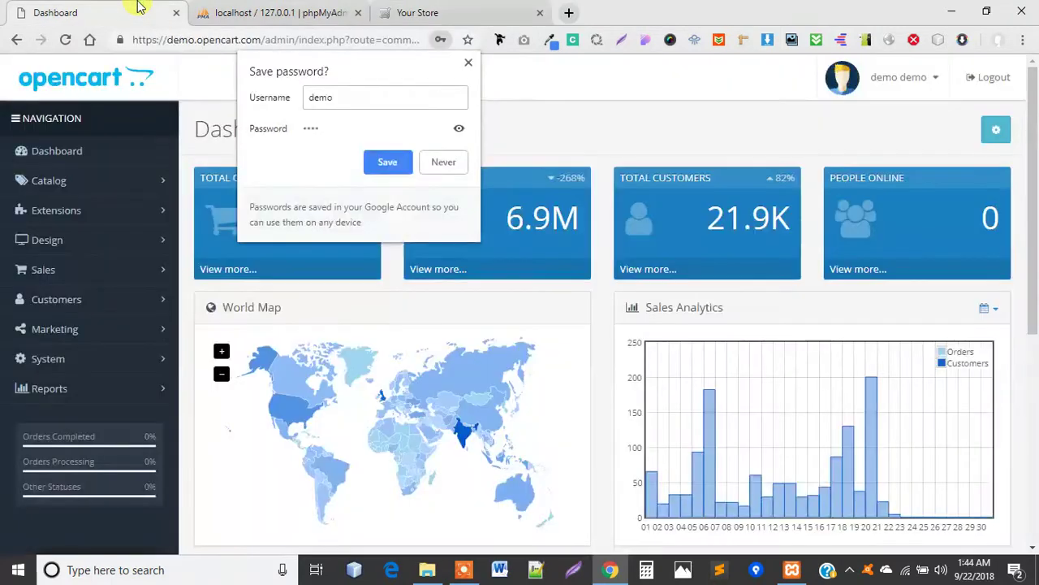
- Dismiss the save-password popup, browse the demo store's categories, then switch through the phpMyAdmin and octheme tabs
click(468, 63)
click(900, 77)
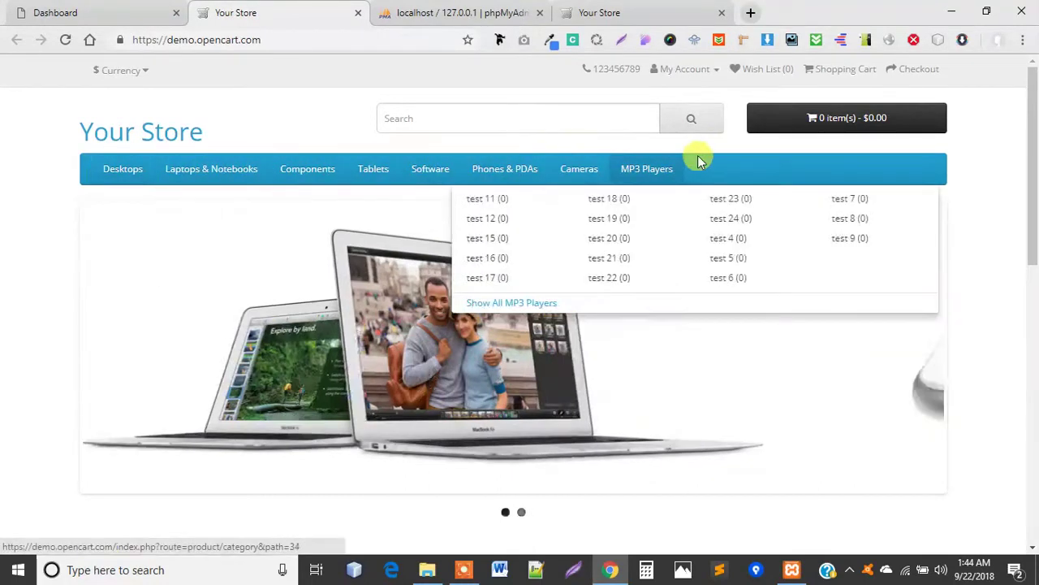
scroll(967, 211, down, 5)
scroll(983, 216, up, 5)
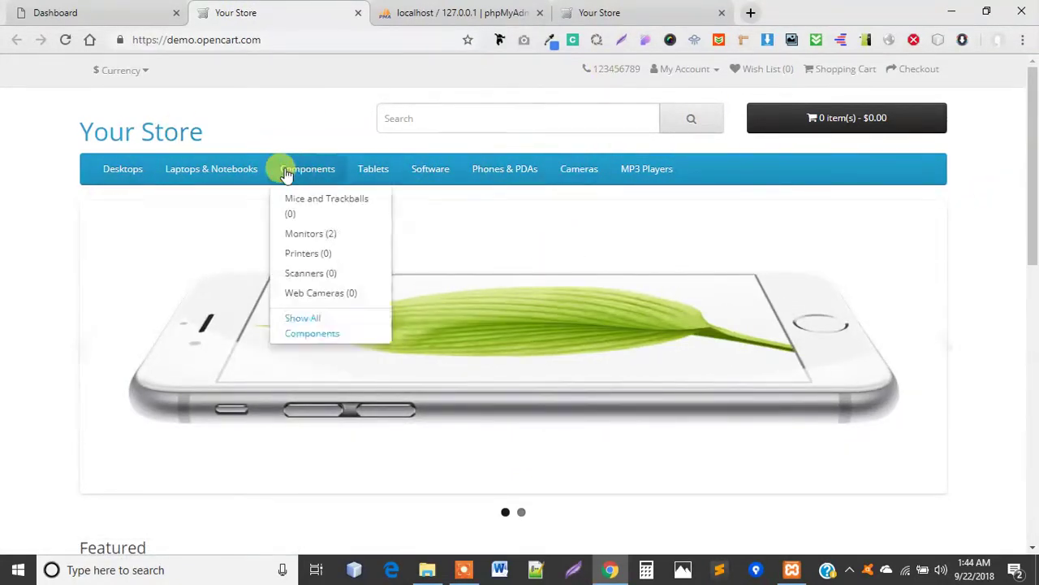
click(445, 10)
click(589, 12)
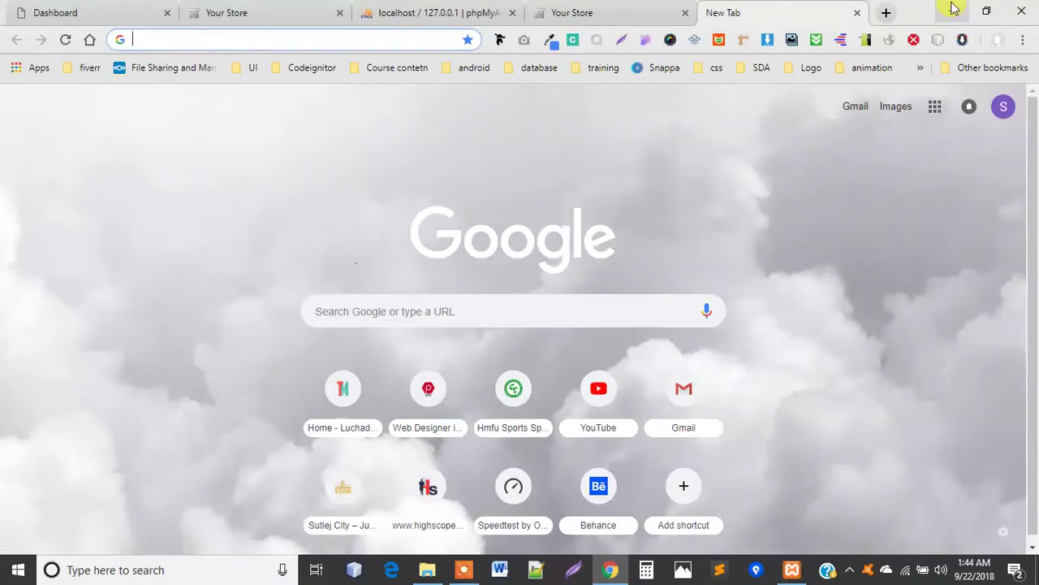
- Review the local octheme store's Featured products, advancing the carousel by one
click(276, 10)
mouse_move(211, 168)
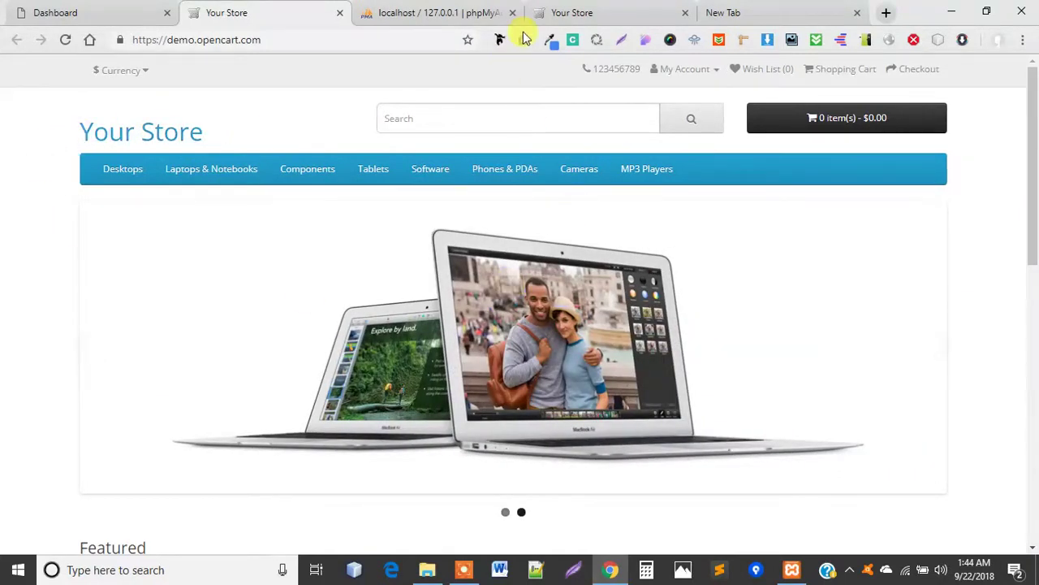
click(578, 15)
scroll(360, 360, down, 2)
scroll(360, 359, down, 5)
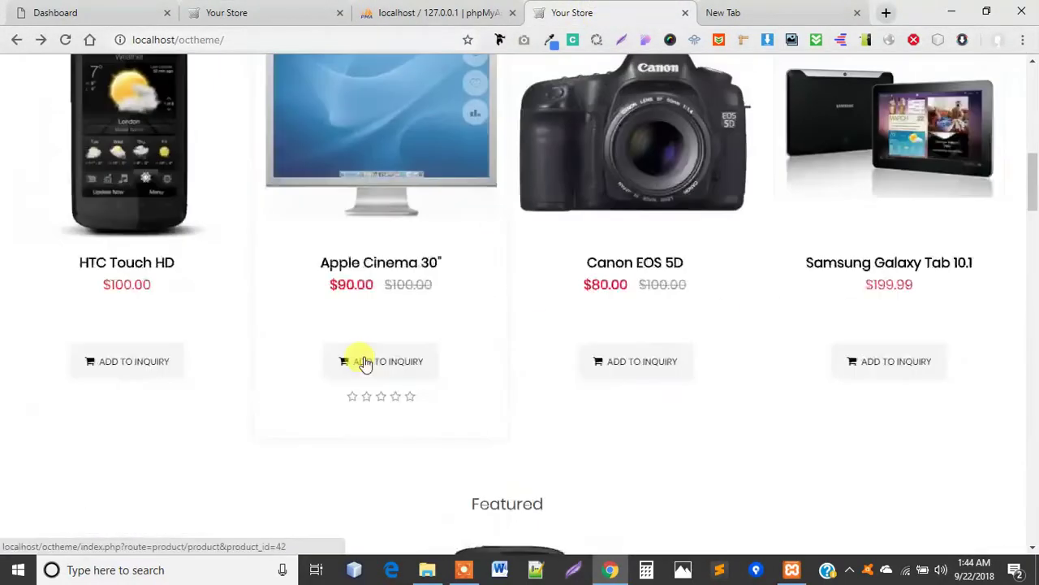
scroll(364, 360, down, 4)
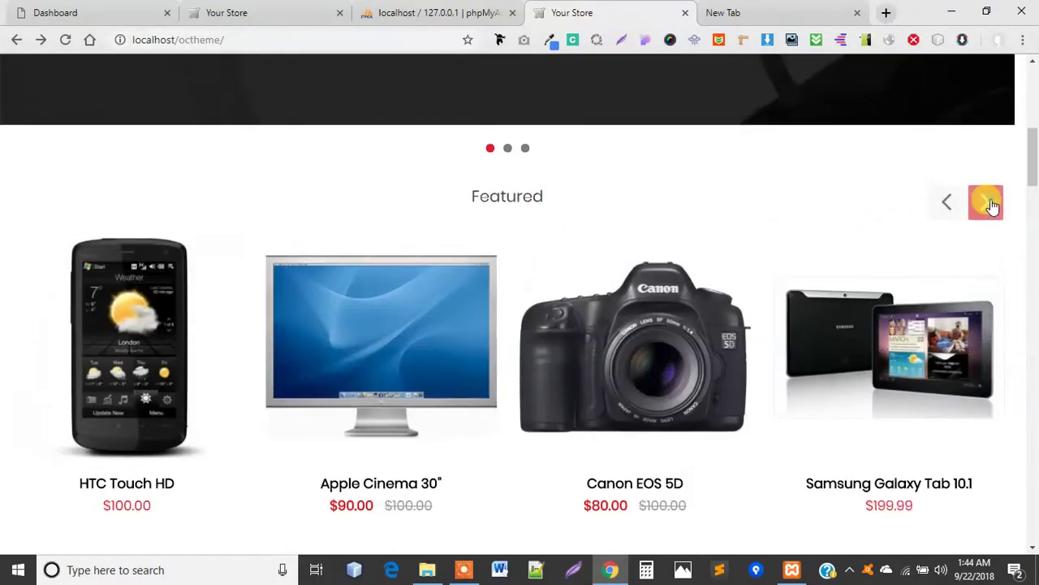
click(986, 202)
scroll(274, 325, up, 10)
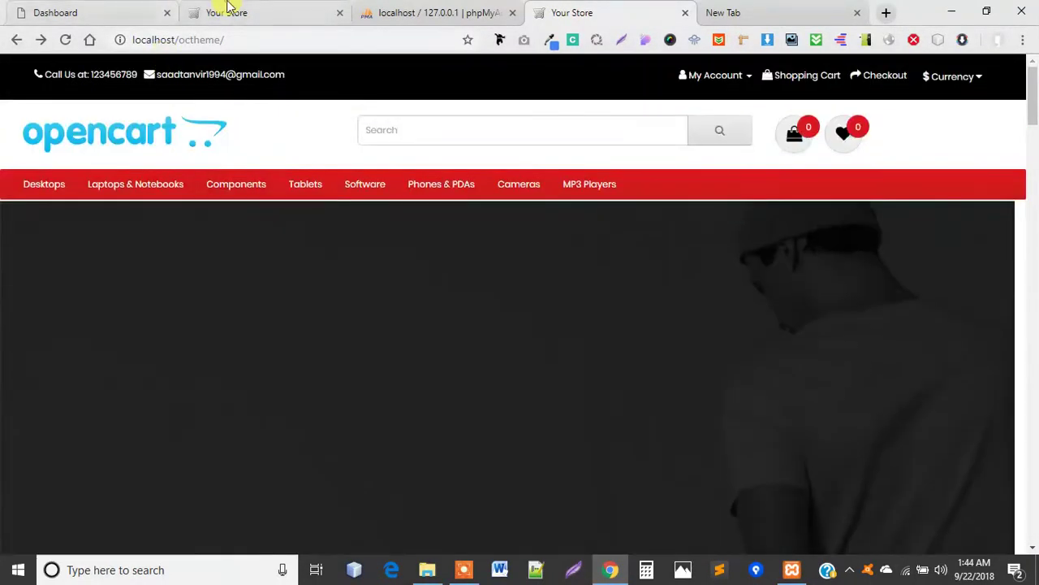
- Switch between the demo and octheme stores, then to the blank new tab
click(301, 10)
click(637, 10)
click(731, 10)
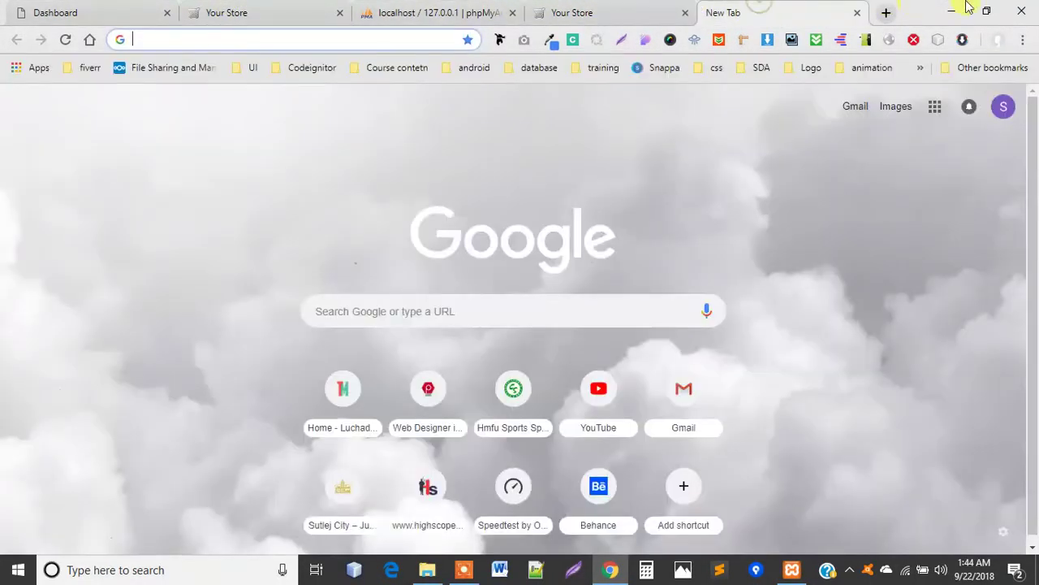
click(951, 11)
click(609, 569)
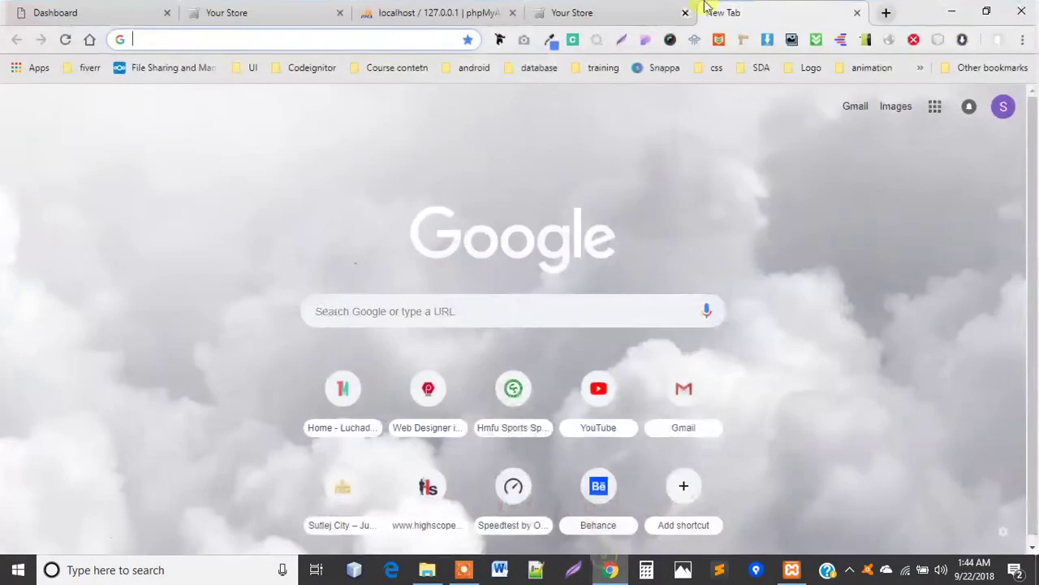
- Go to opencart.com and browse its Resources > Download page for version 3.0.2.0
text(o)
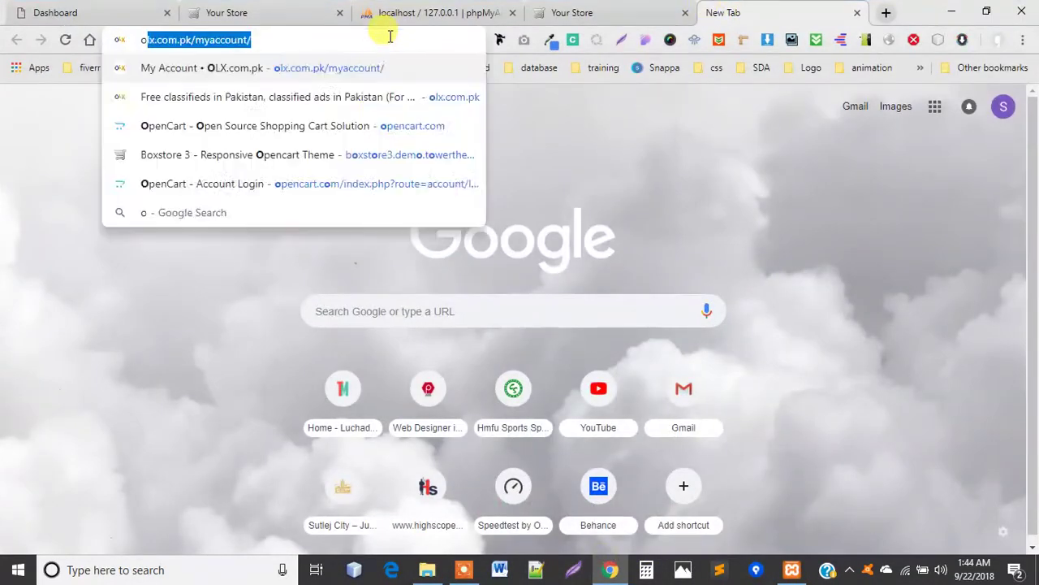
text(pencart)
key(Return)
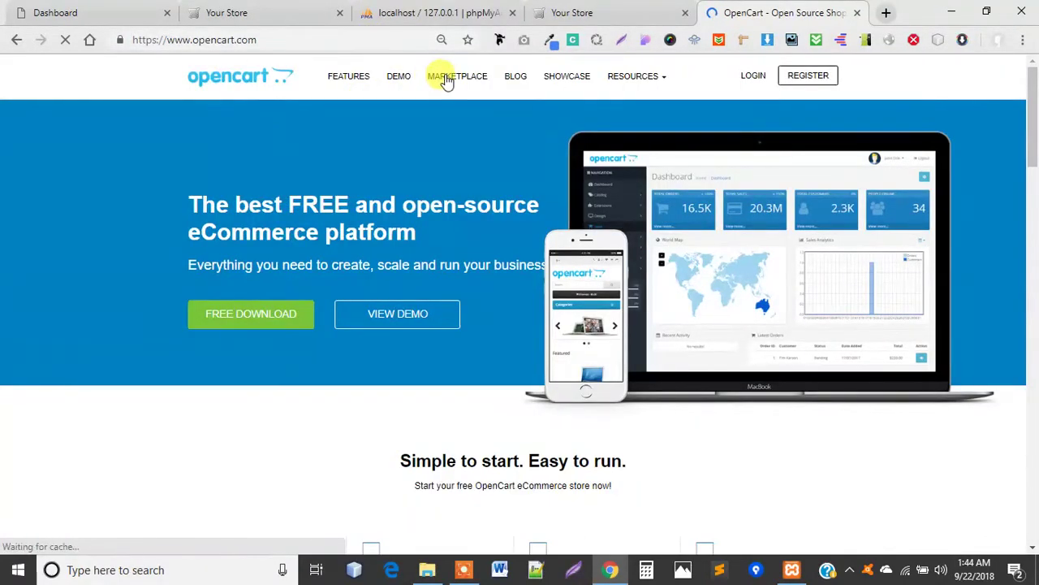
click(647, 79)
click(642, 101)
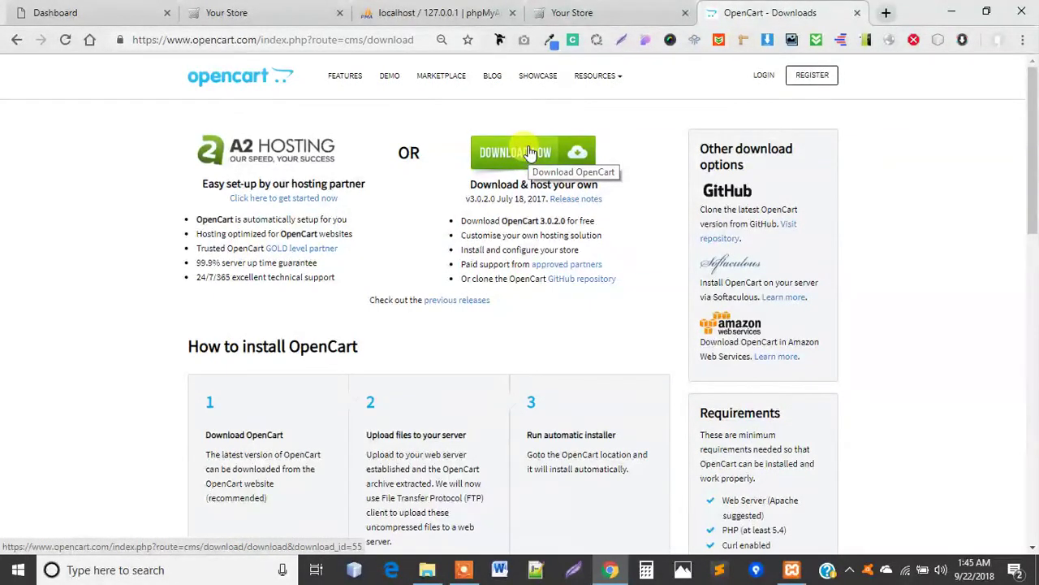
scroll(487, 203, down, 2)
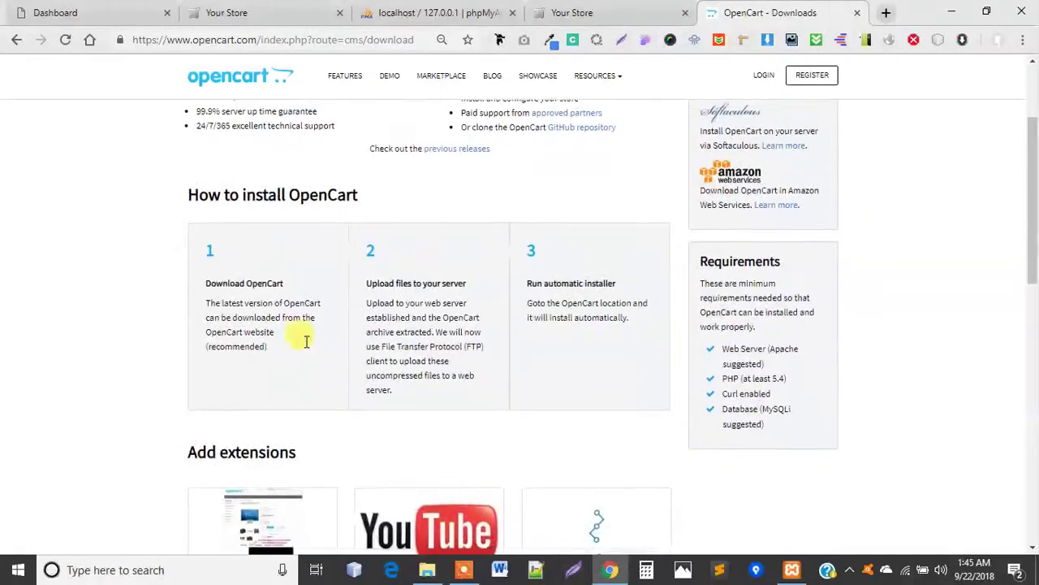
scroll(309, 325, down, 3)
scroll(44, 341, up, 2)
scroll(57, 337, up, 5)
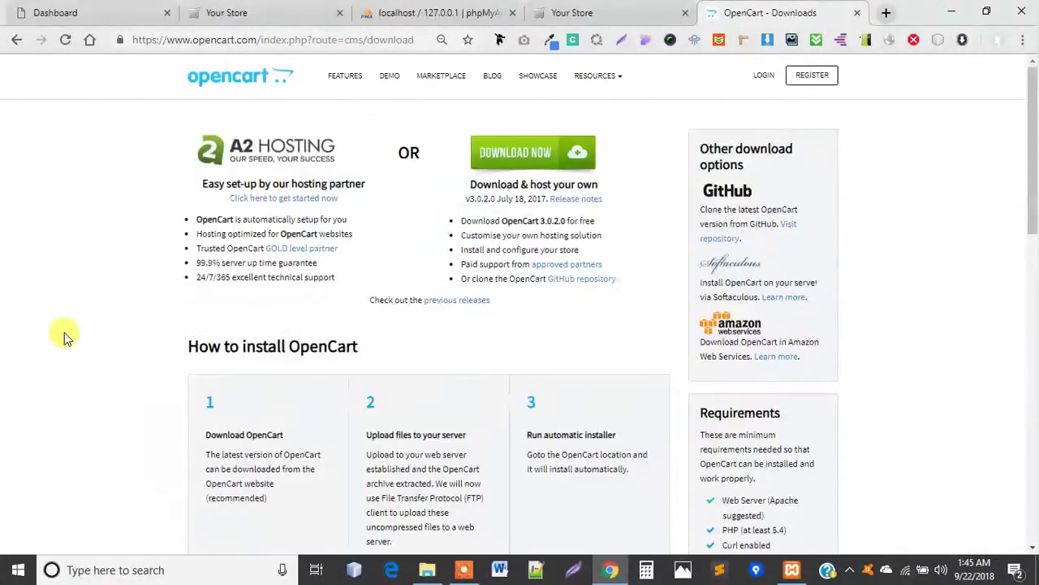
scroll(390, 268, down, 1)
- Find version 2.3.0.2 in the previous releases table, then minimize the browser
click(465, 227)
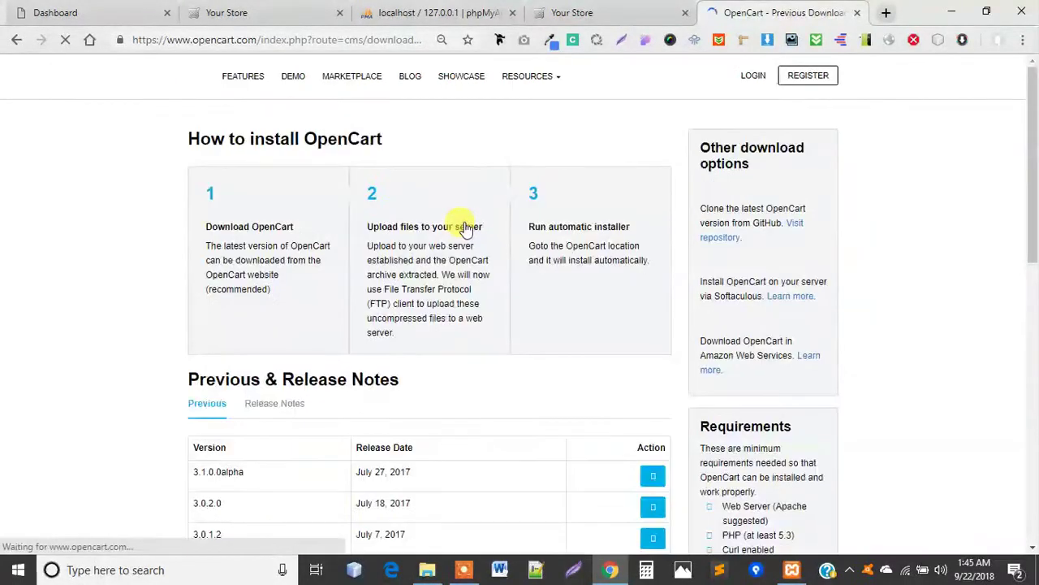
scroll(206, 318, down, 3)
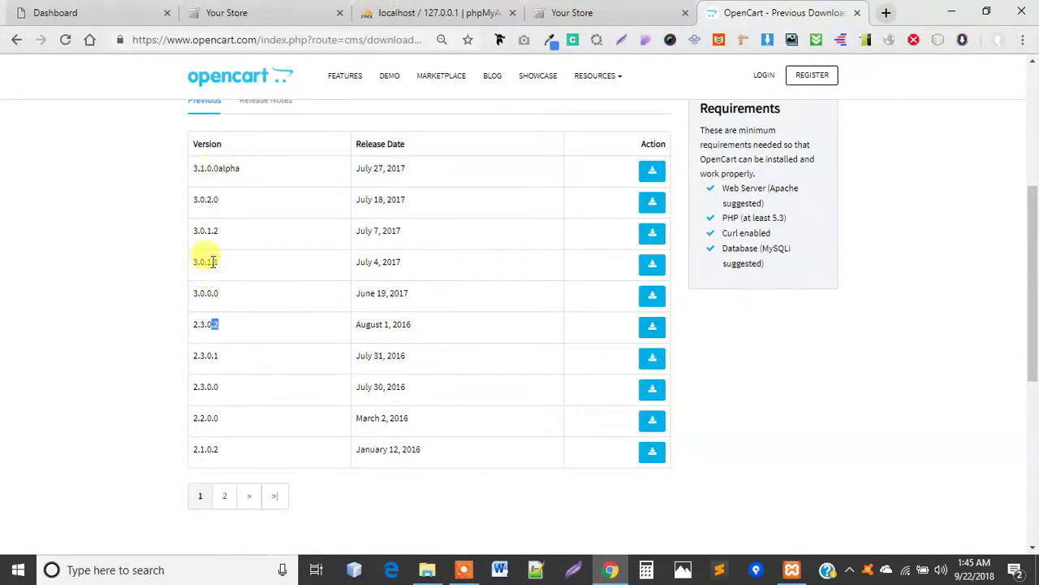
drag(214, 291, 195, 176)
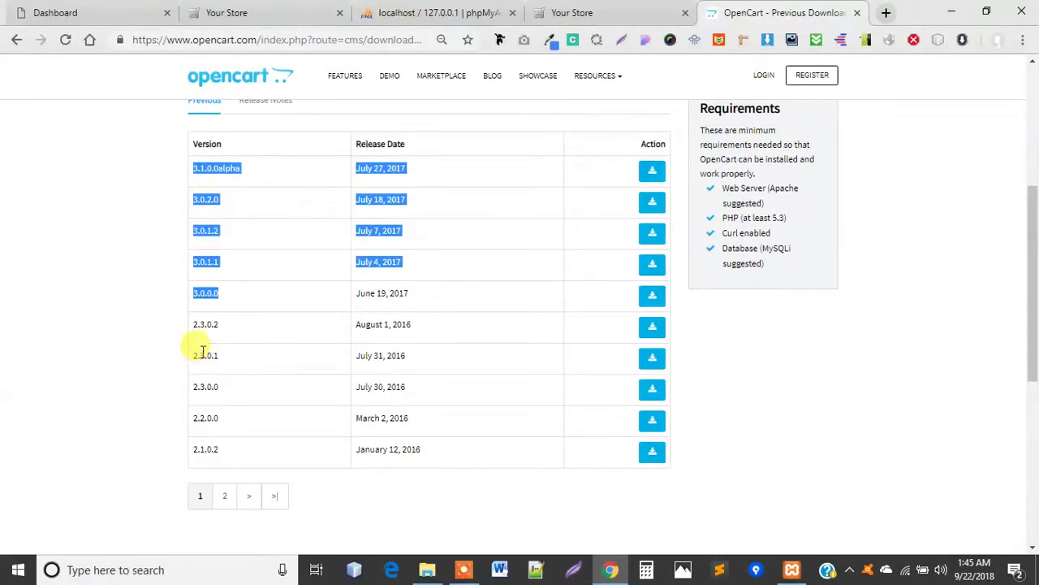
click(218, 297)
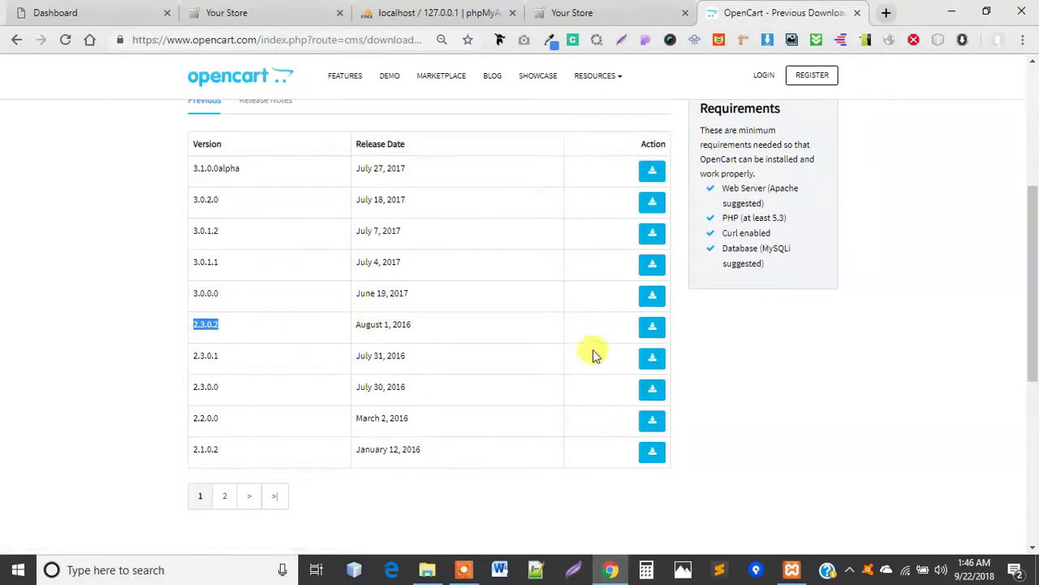
click(953, 10)
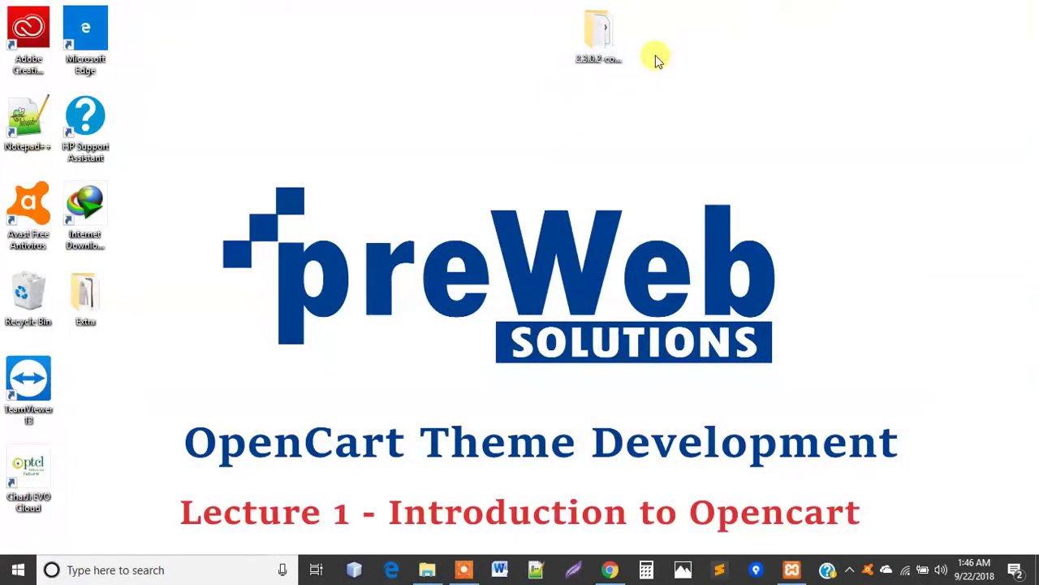
- Open the 2.3.0.2-compiled folder, then switch to the opencart themes folder window
double_click(598, 32)
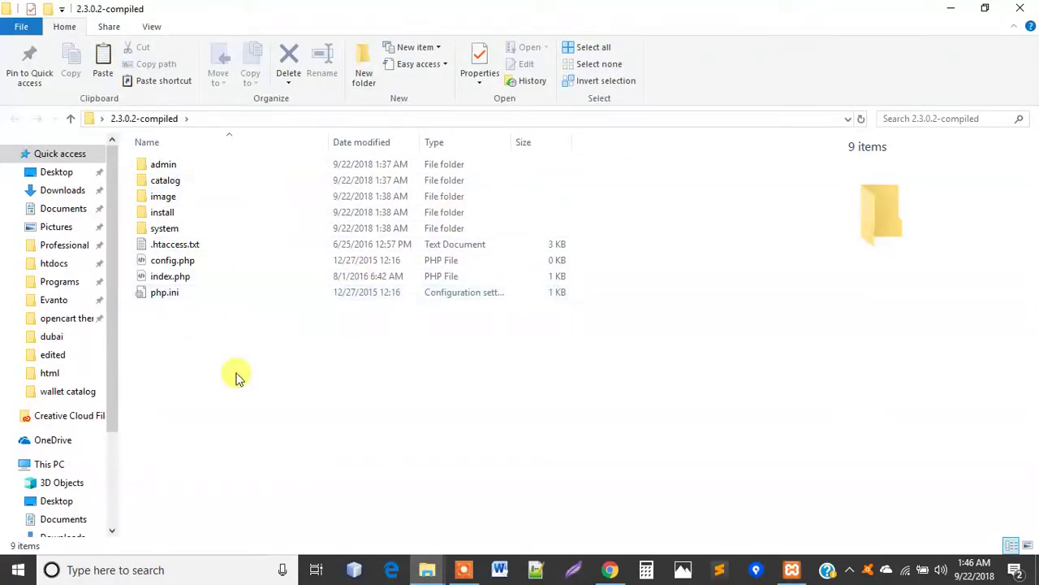
key(ctrl+a)
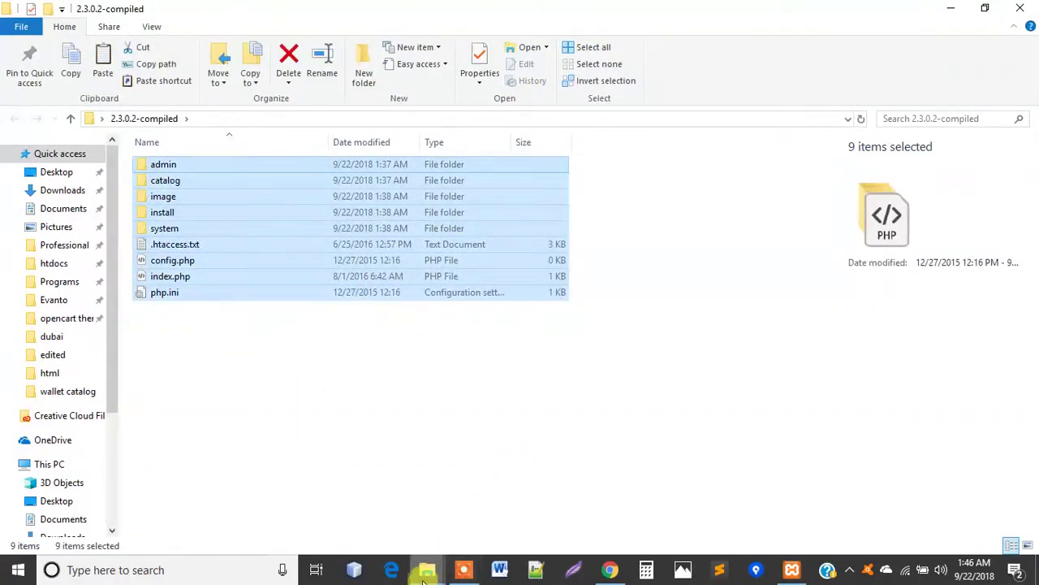
click(427, 568)
click(308, 459)
scroll(211, 357, down, 10)
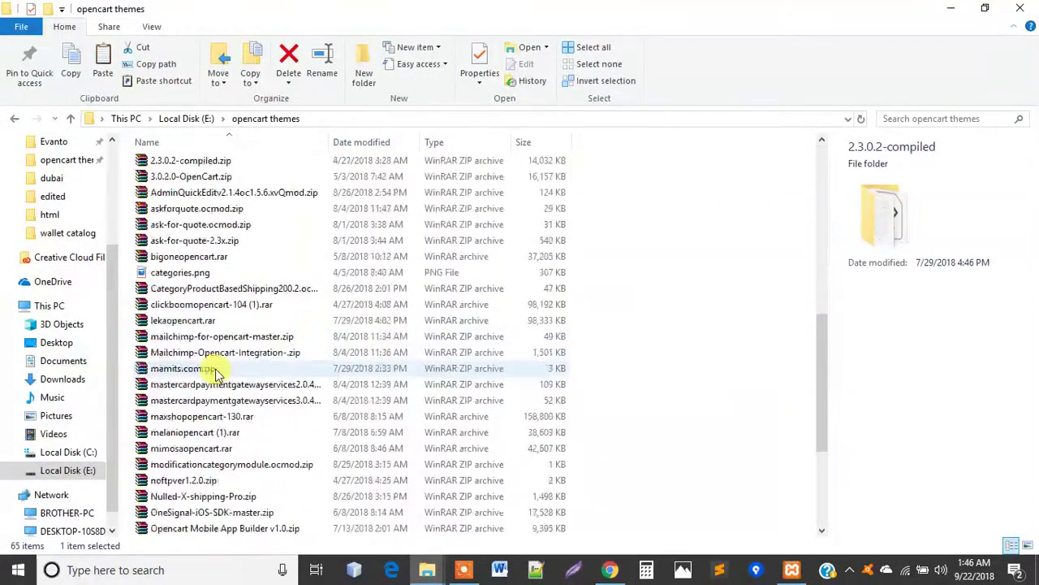
scroll(216, 350, up, 5)
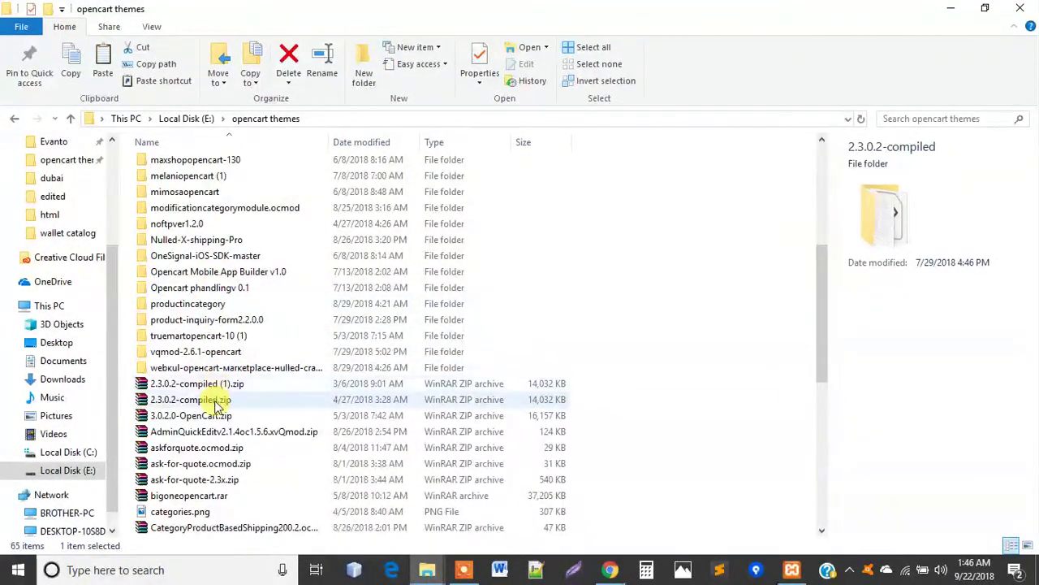
scroll(228, 381, up, 10)
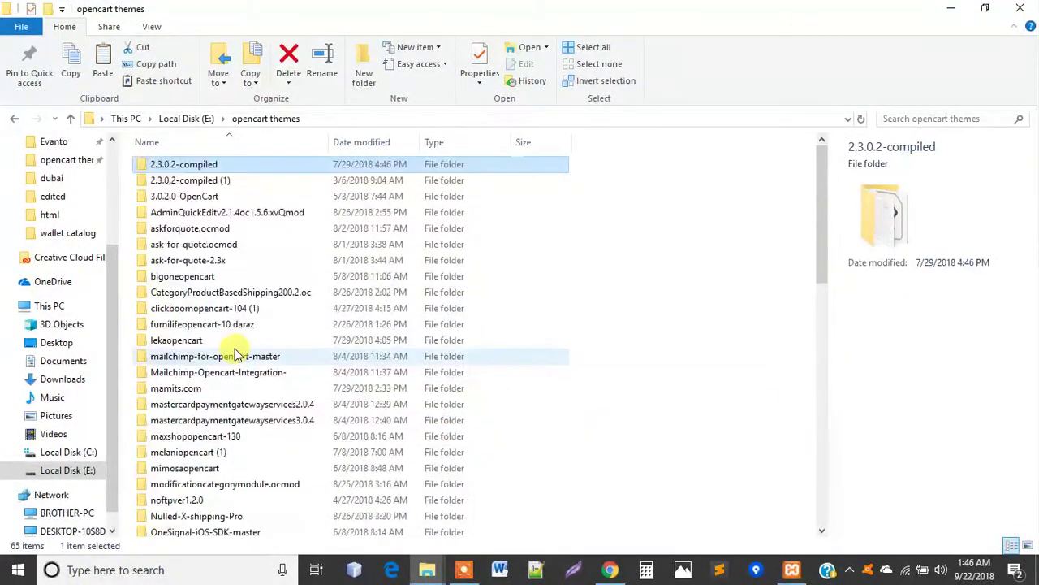
- Select all files inside 2.3.0.2-compiled (1) > upload for copying
double_click(187, 180)
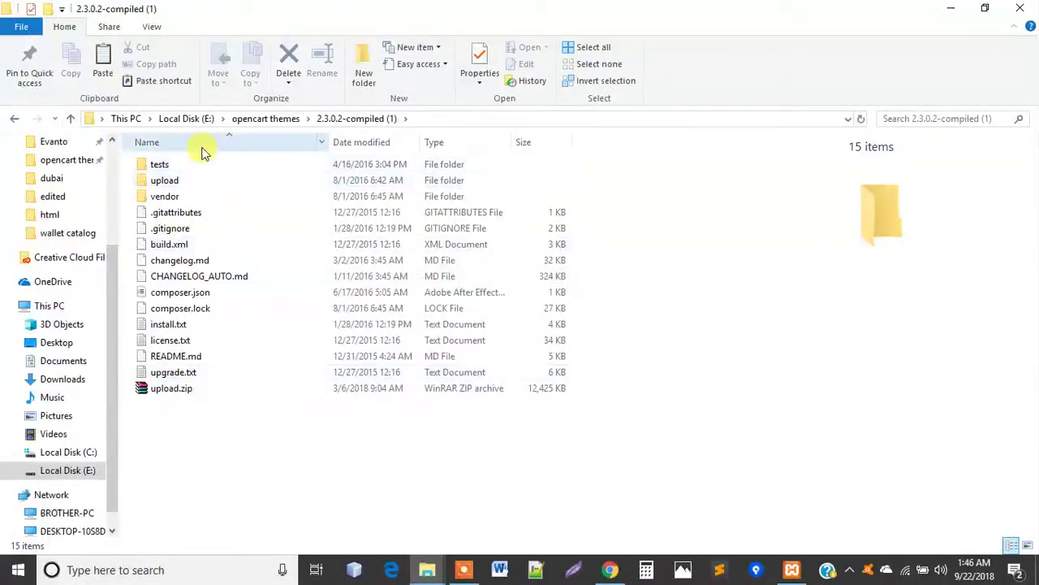
drag(167, 186, 166, 186)
double_click(176, 184)
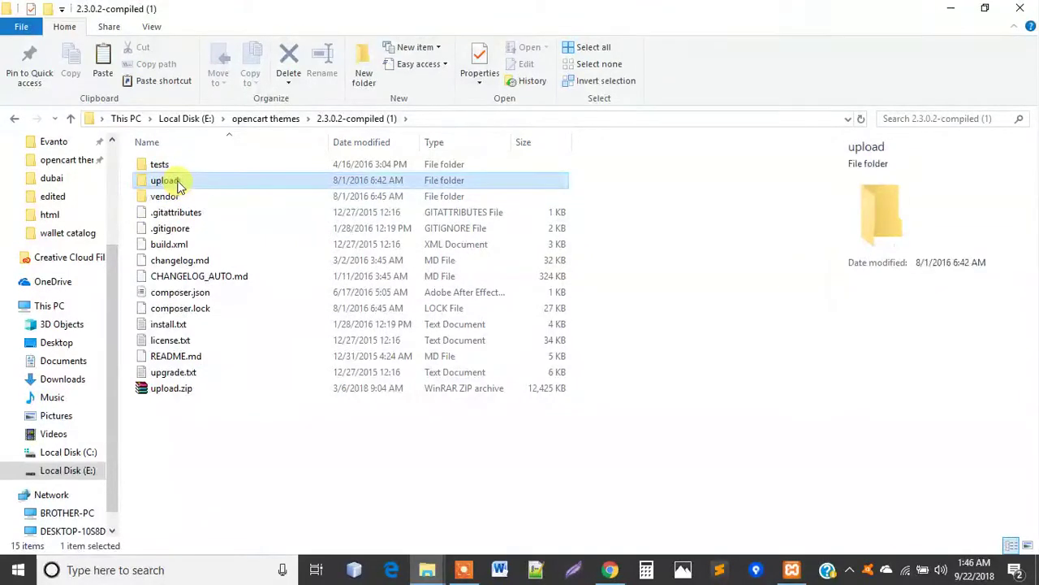
key(ctrl+a)
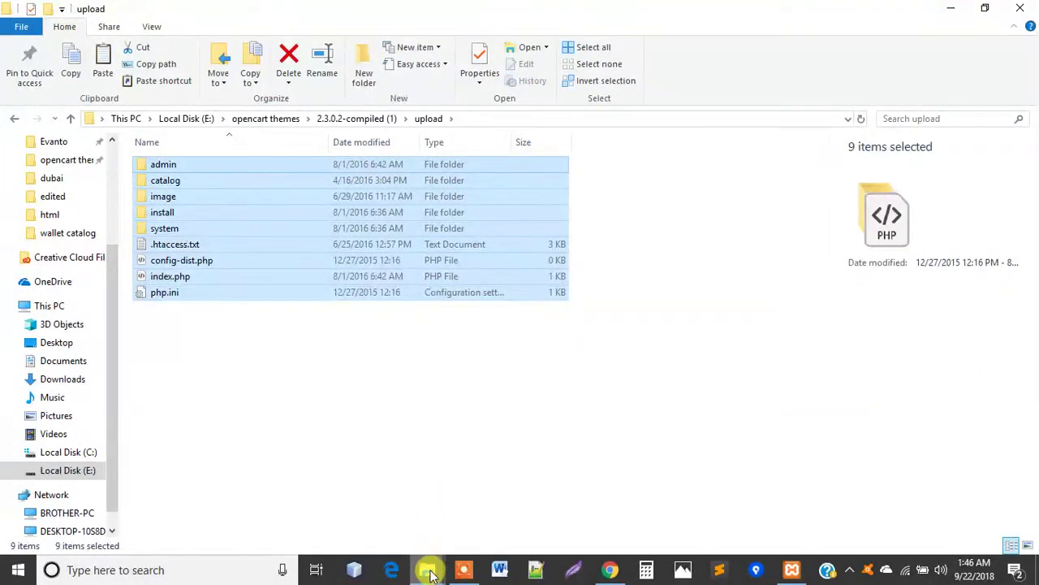
click(427, 569)
click(197, 321)
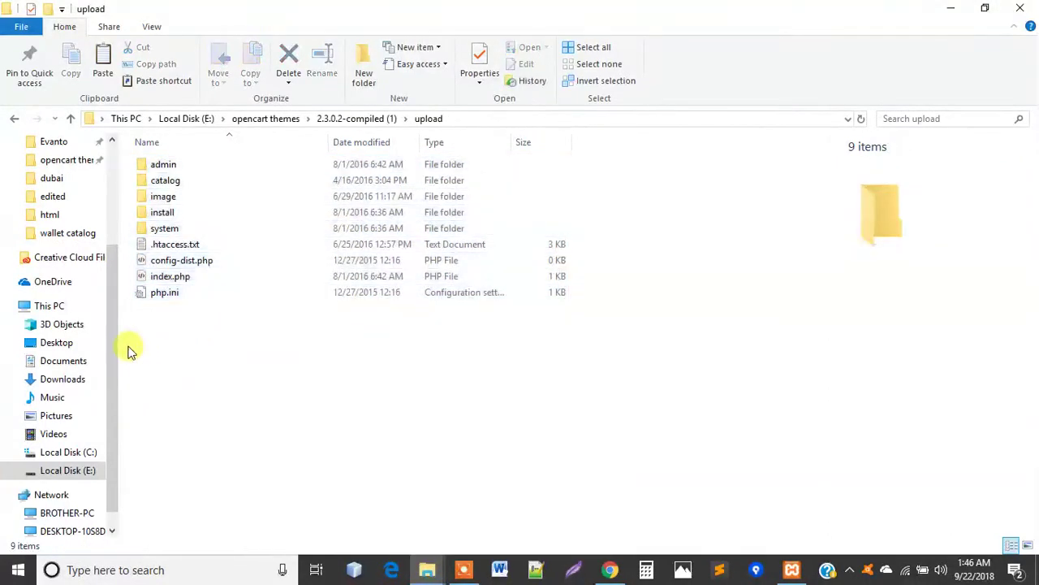
- Navigate File Explorer to C:\xampp\htdocs
drag(111, 348, 116, 242)
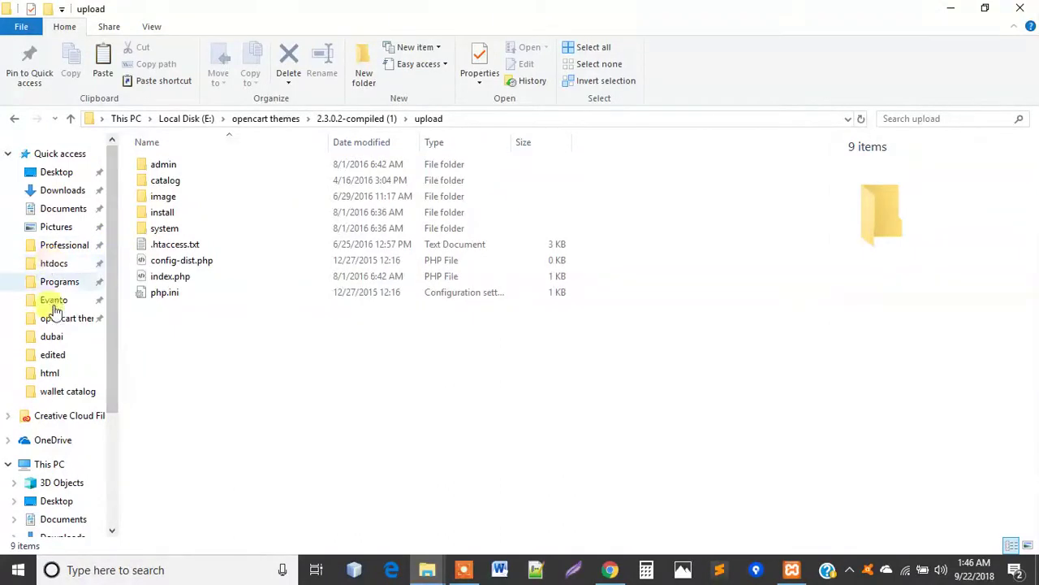
scroll(54, 358, down, 2)
click(77, 505)
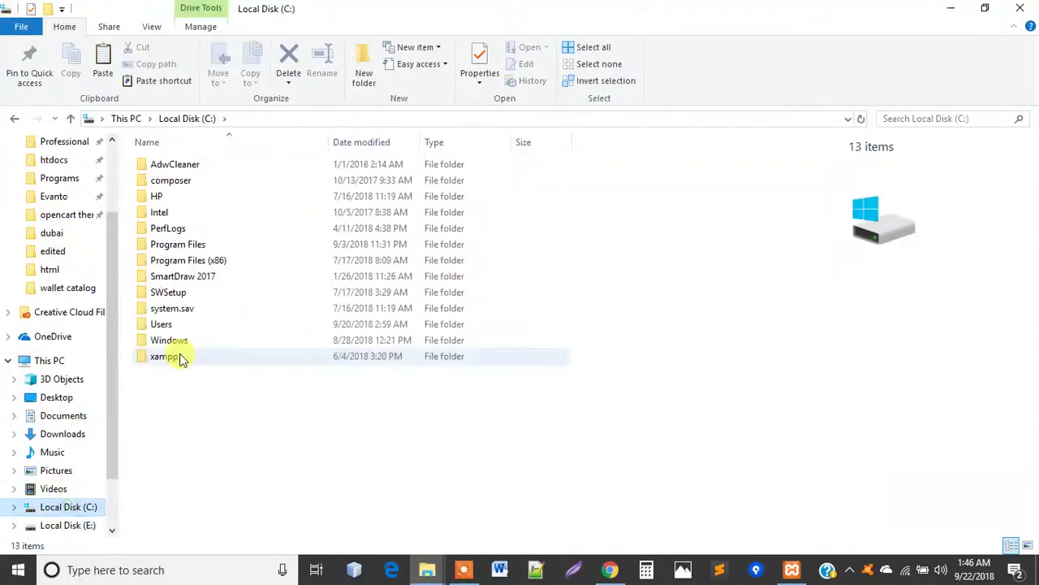
click(180, 359)
double_click(180, 358)
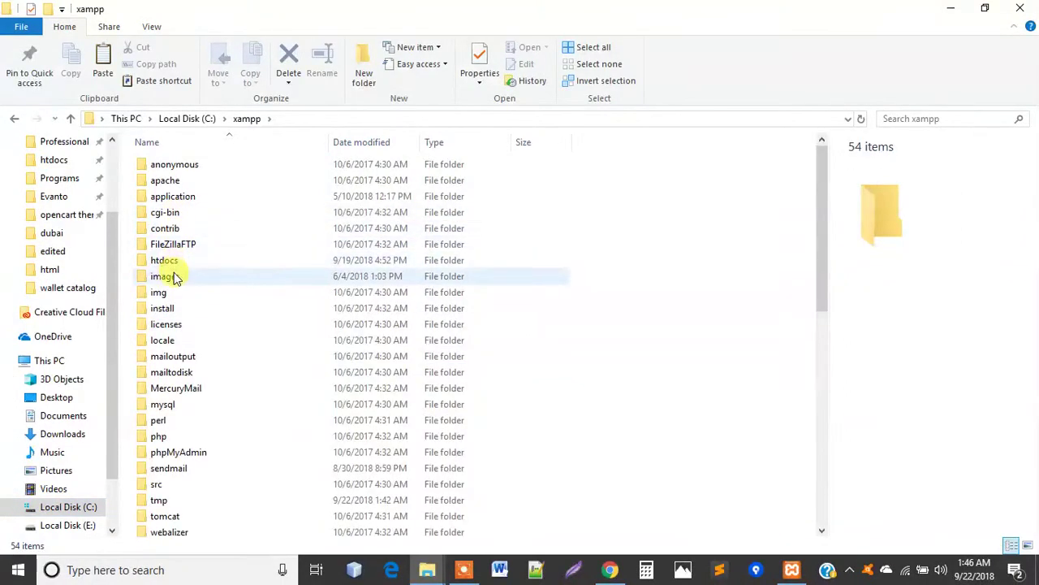
double_click(174, 260)
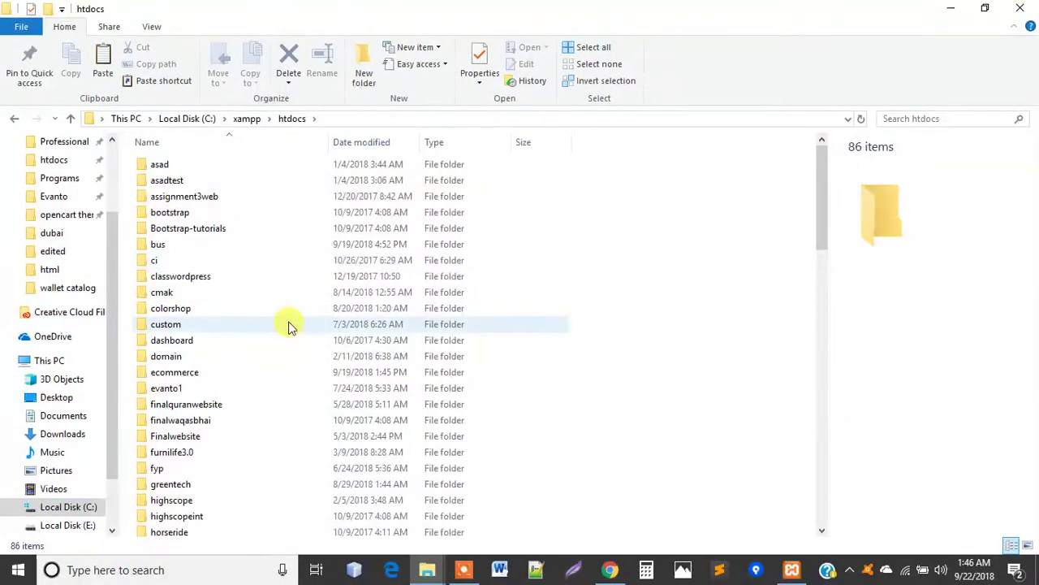
- Create a youtubeoc folder in htdocs and paste the upload files into it
click(364, 78)
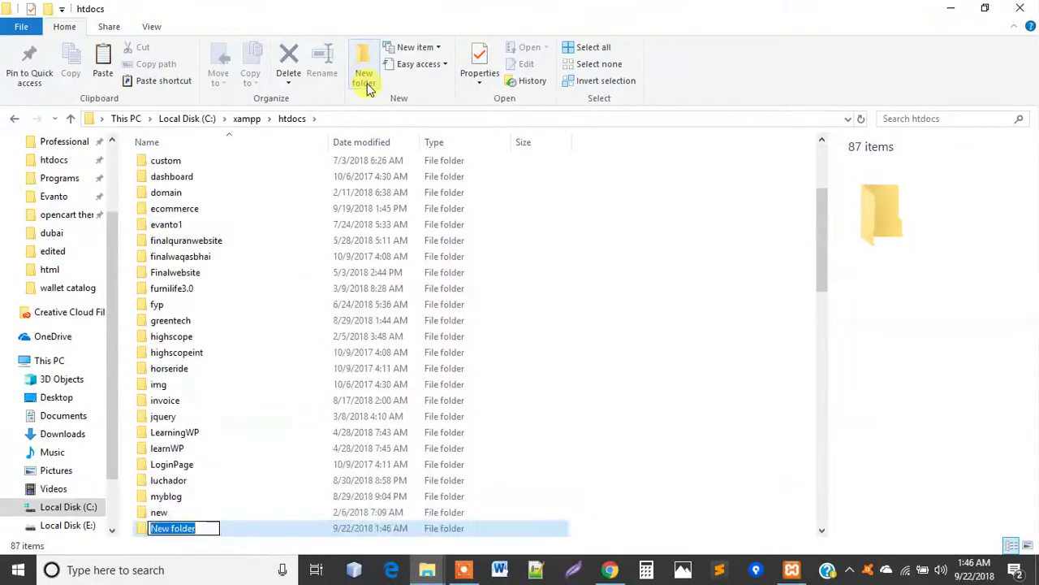
text(youtubeoc)
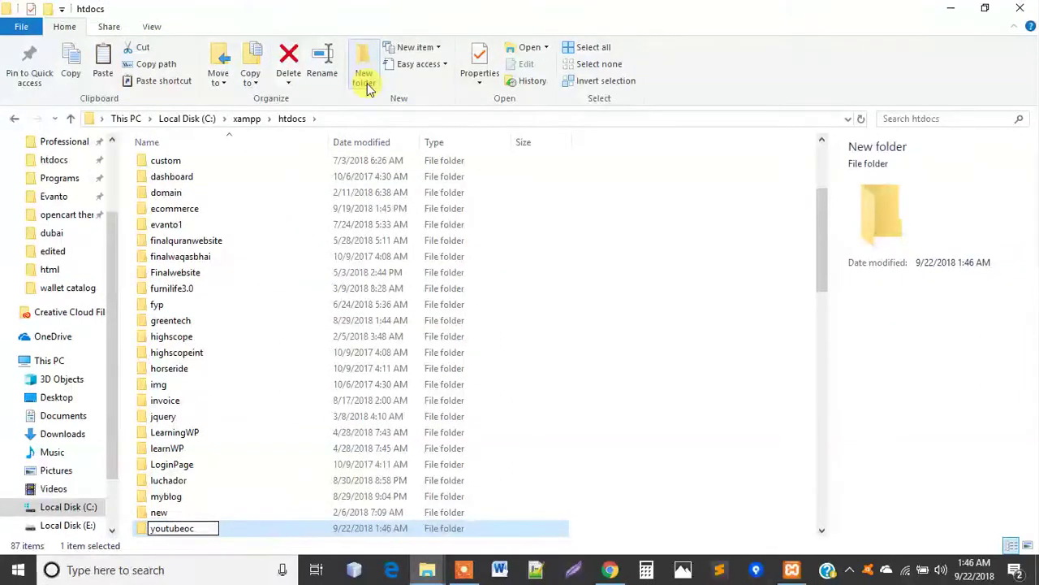
key(Return)
key(Return)
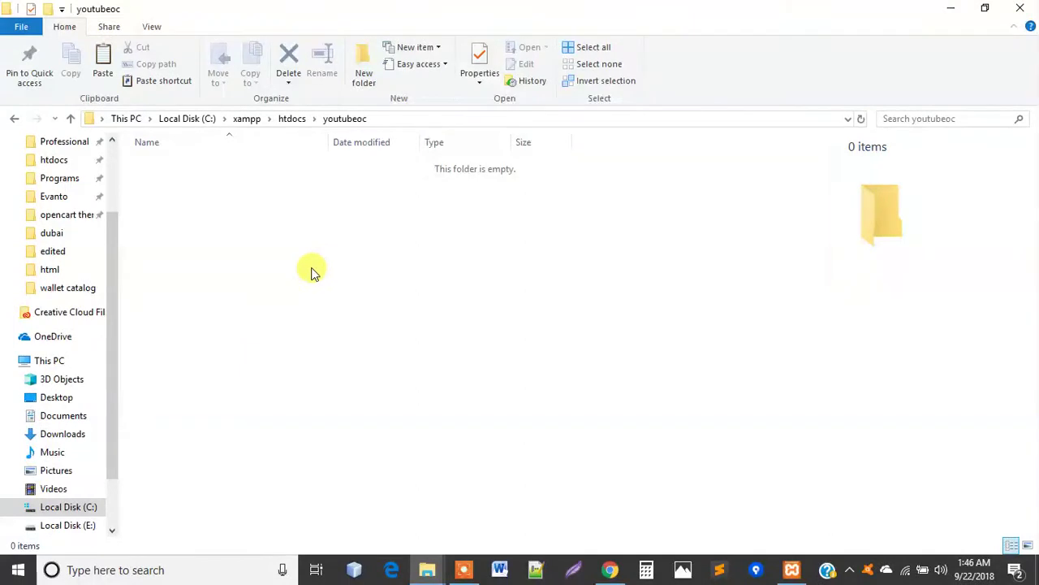
key(ctrl+v)
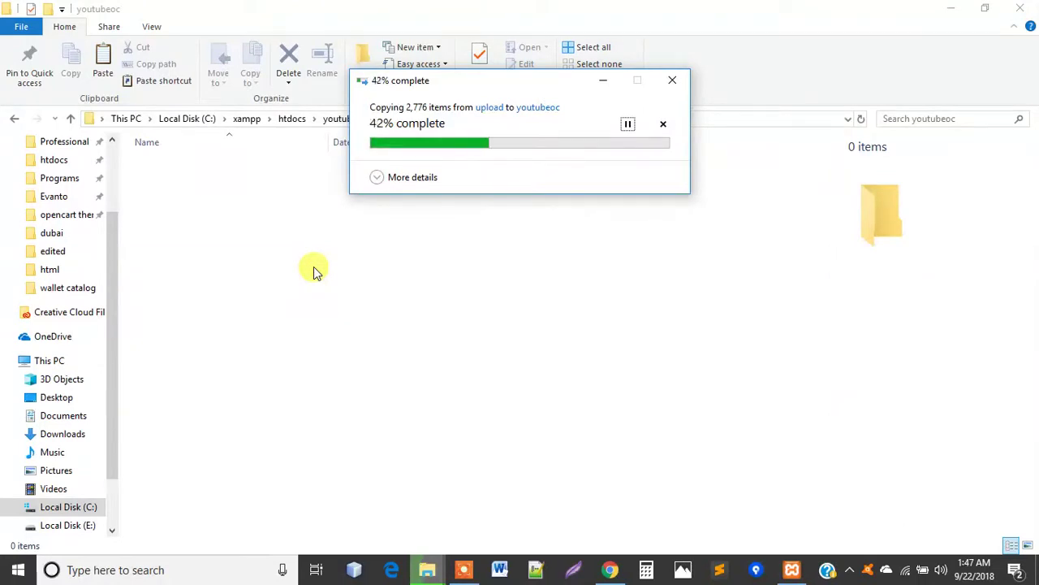
- Move the copy progress window aside and bring up phpMyAdmin in Chrome
drag(371, 83, 477, 108)
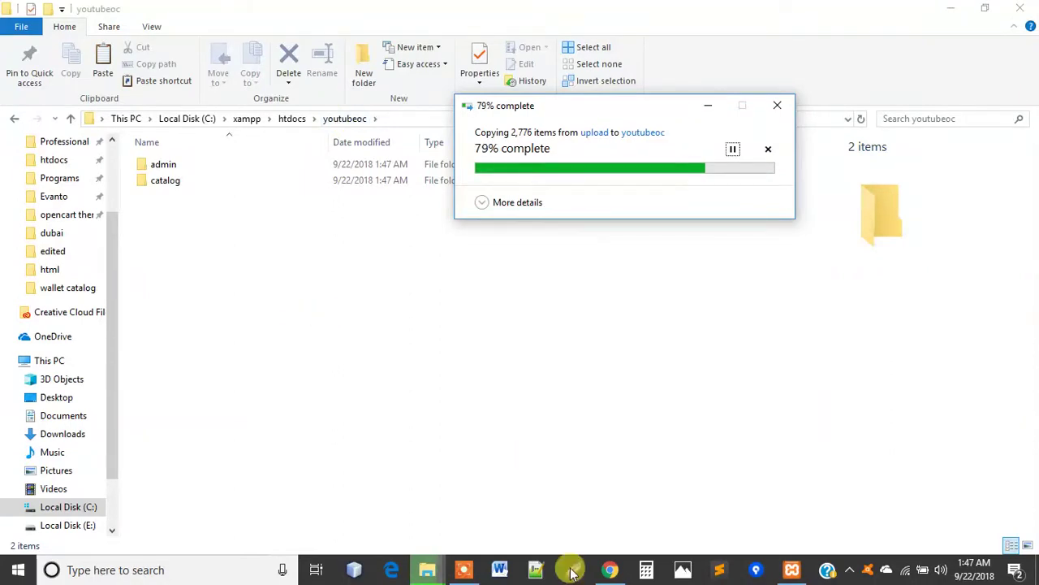
click(609, 570)
click(454, 12)
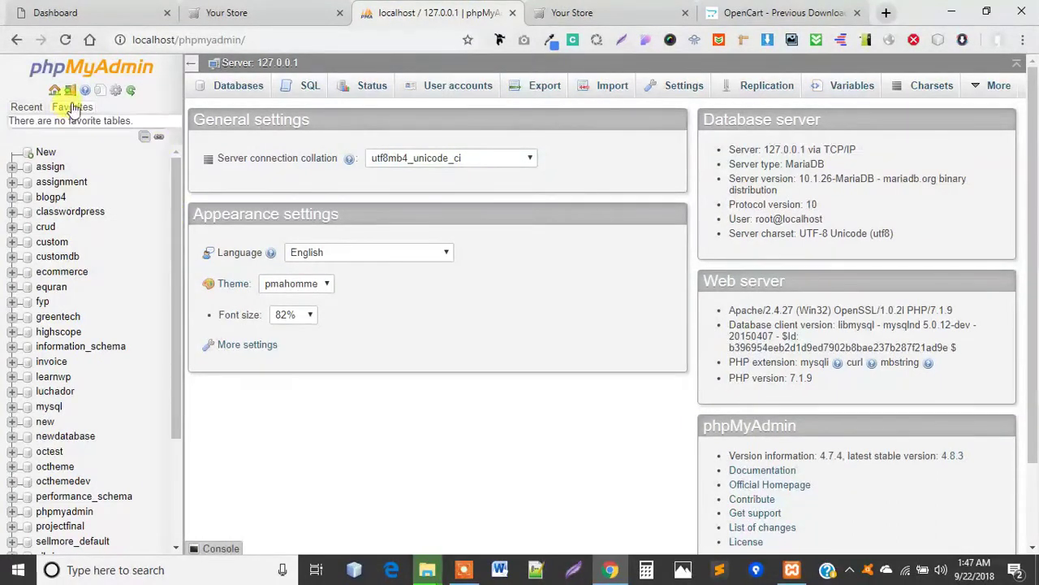
- Create an empty database named youtubeoc in phpMyAdmin
click(42, 151)
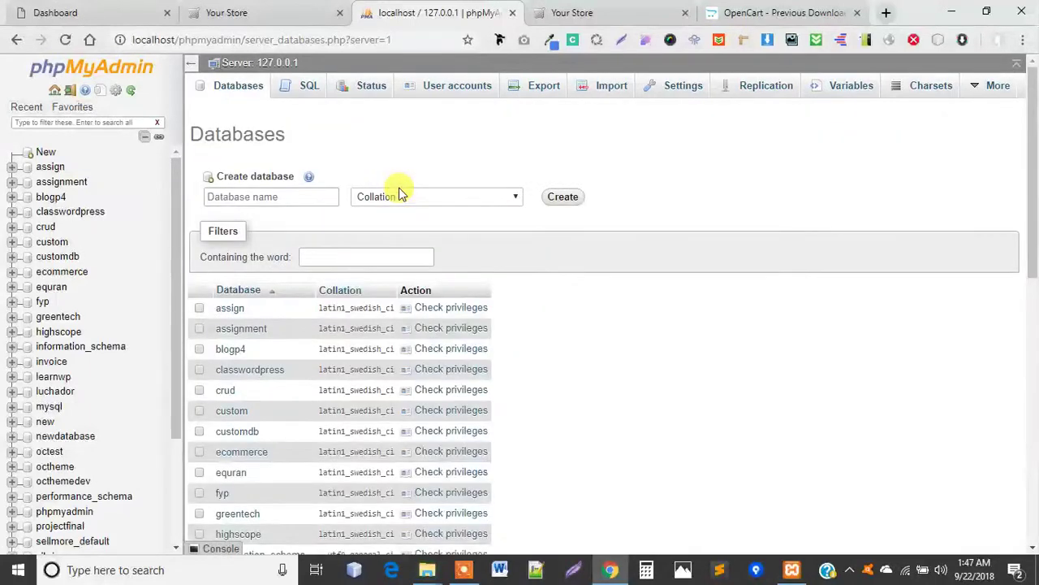
click(300, 197)
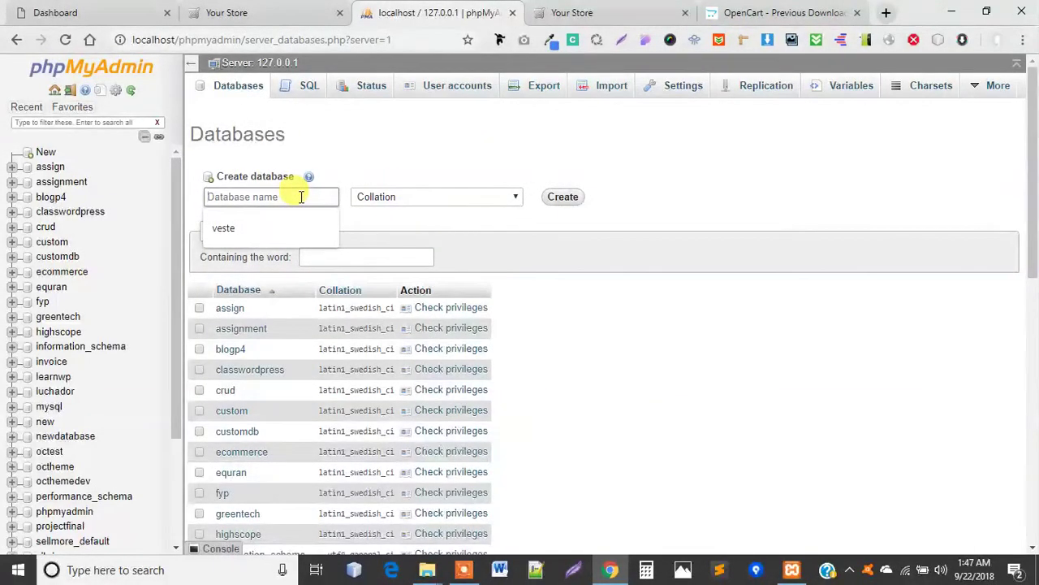
text(youtubeoc)
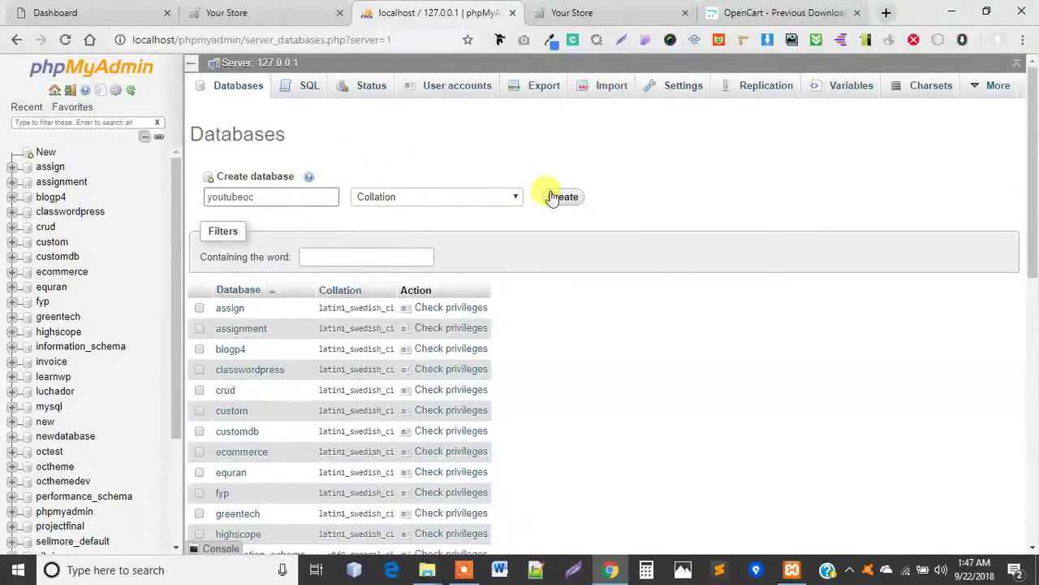
click(562, 198)
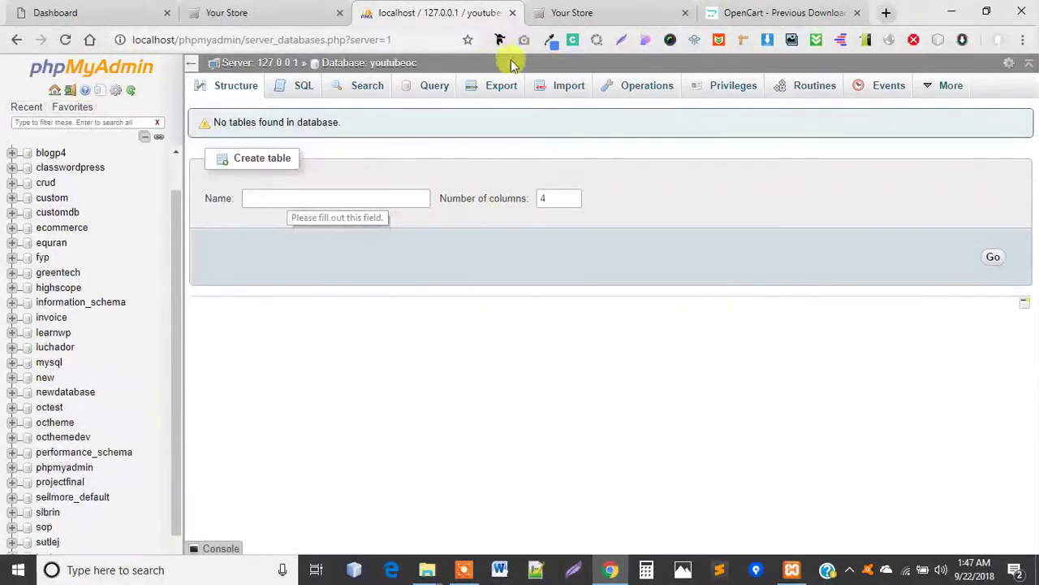
- Check the copied files in File Explorer, then return to the browser
click(952, 12)
click(245, 372)
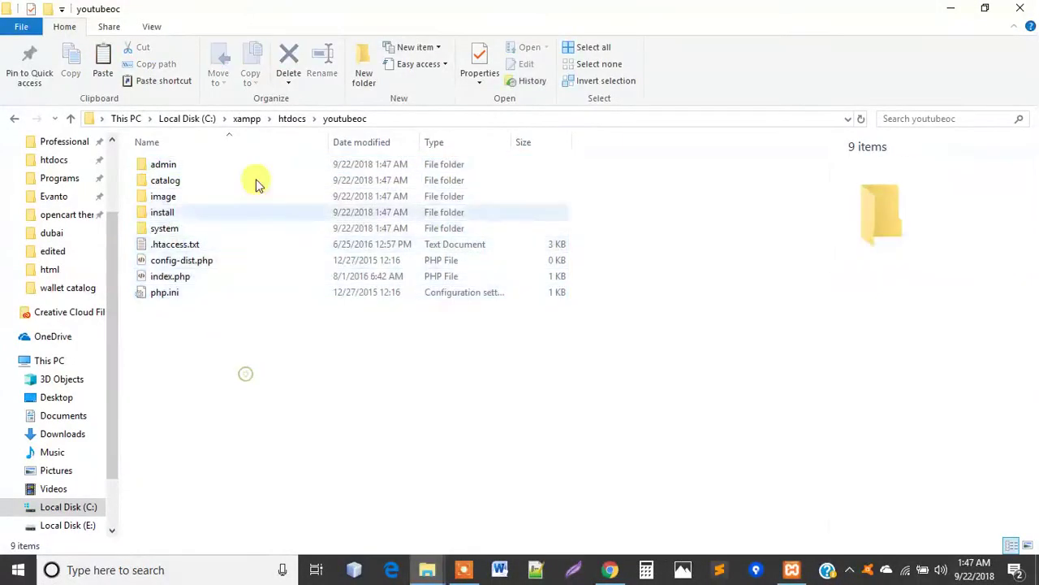
click(610, 569)
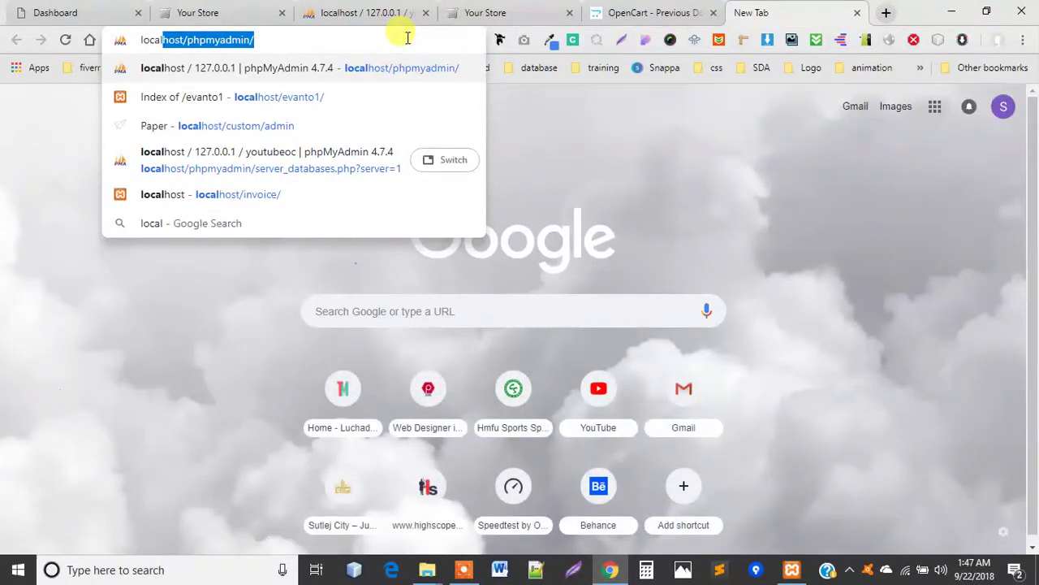
- Load localhost/youtubeoc to start the OpenCart installer
key(Right)
key(BackSpace)
key(BackSpace)
key(BackSpace)
key(BackSpace)
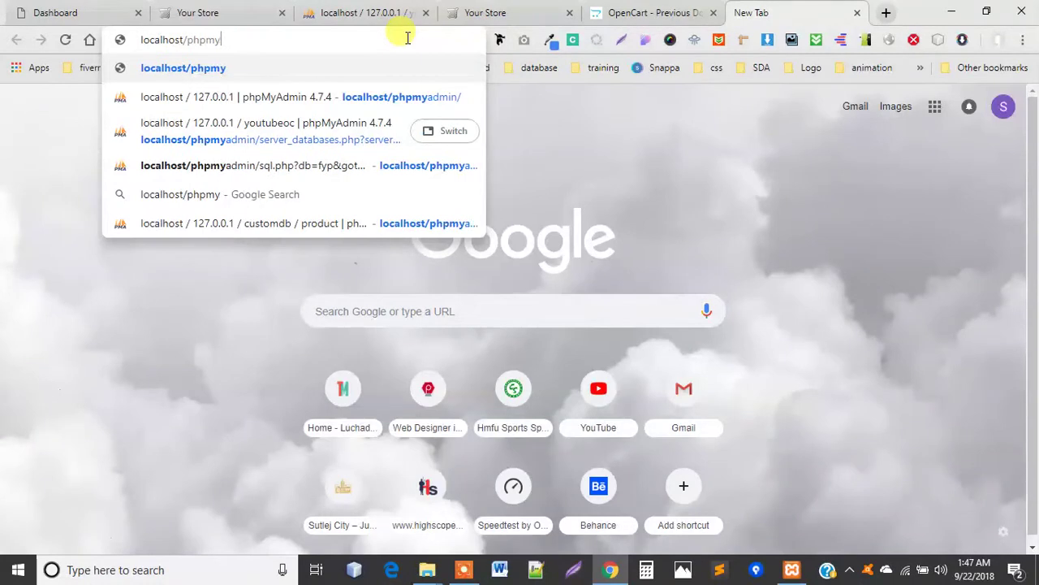
key(BackSpace)
key(BackSpace)
key(BackSpace)
key(BackSpace)
key(BackSpace)
text(yo)
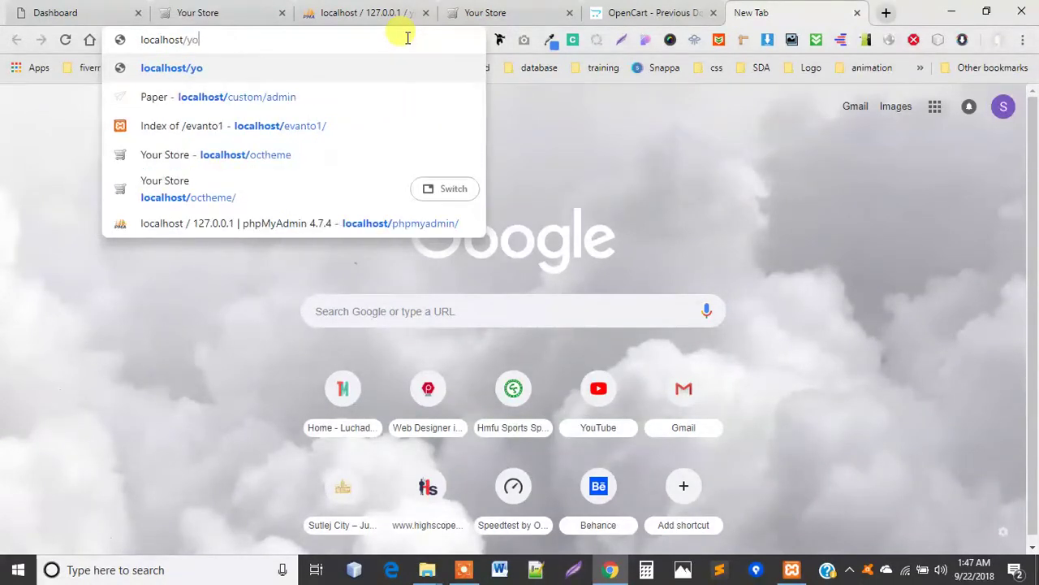
text(utubeoc)
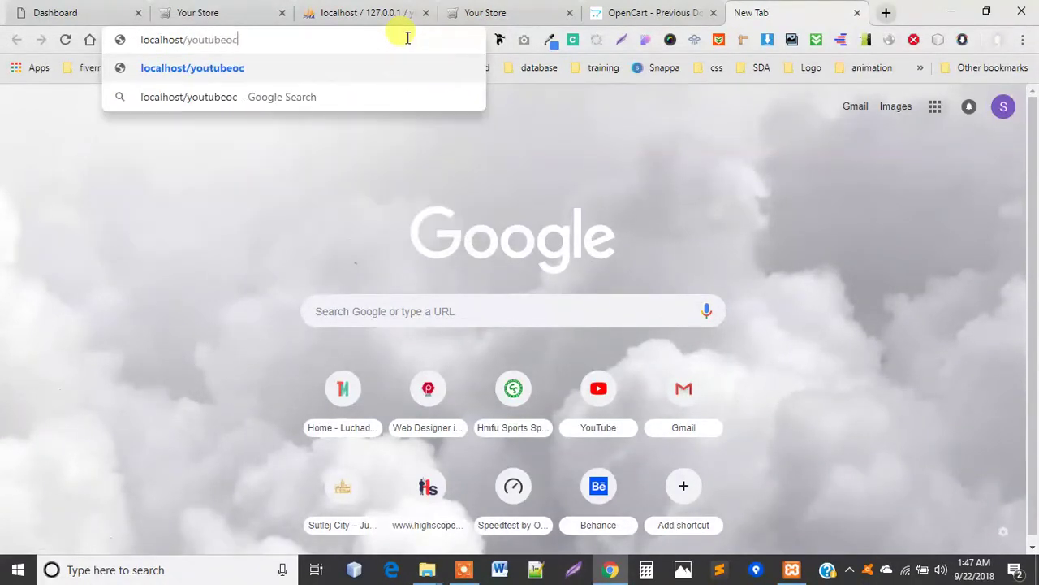
key(Return)
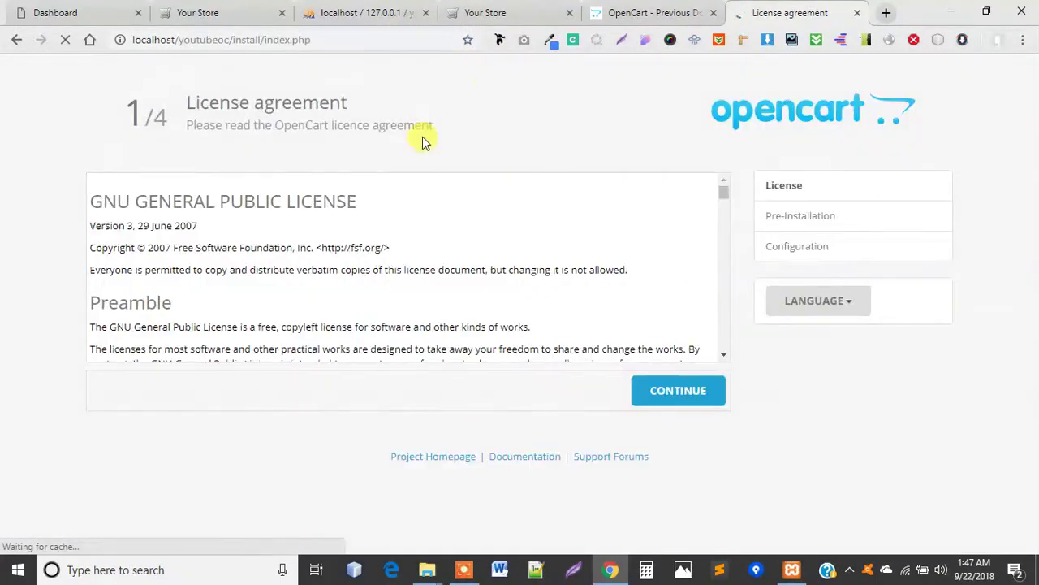
- Continue to the pre-installation check and highlight both config.php files marked Missing
click(667, 395)
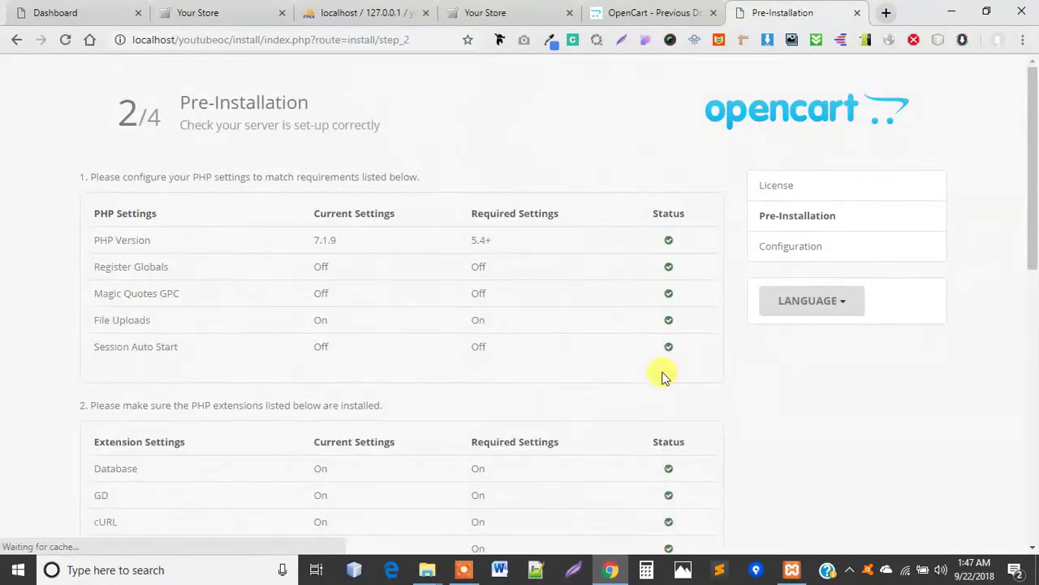
scroll(378, 253, down, 2)
scroll(378, 252, down, 3)
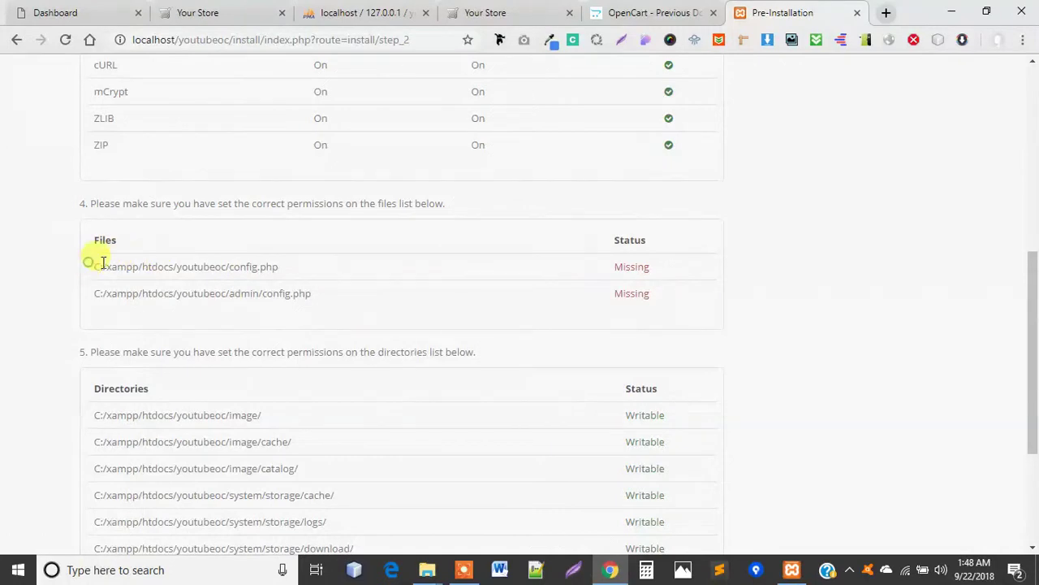
triple_click(190, 268)
drag(94, 293, 320, 291)
click(234, 263)
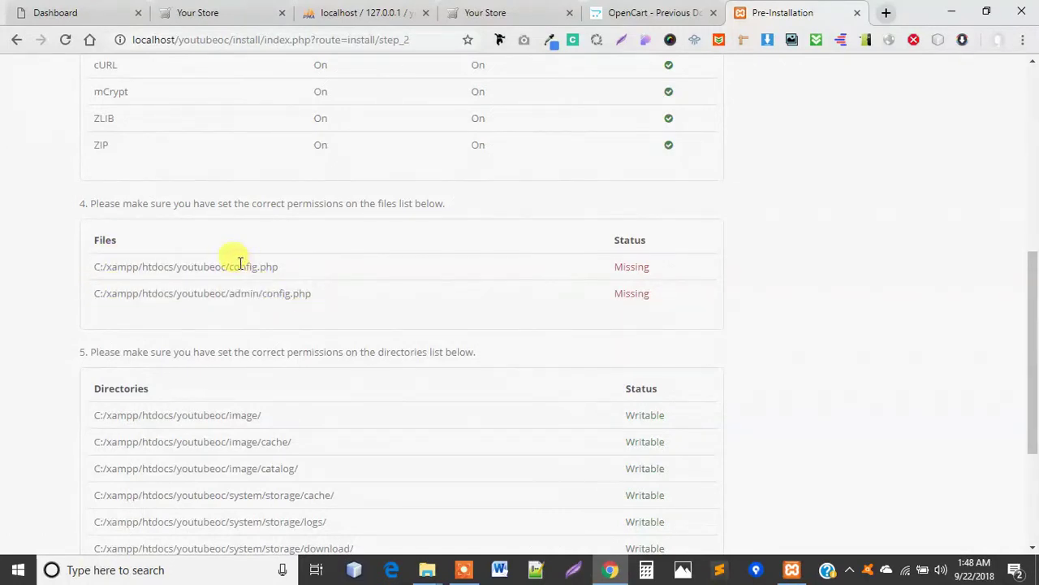
triple_click(219, 268)
click(234, 263)
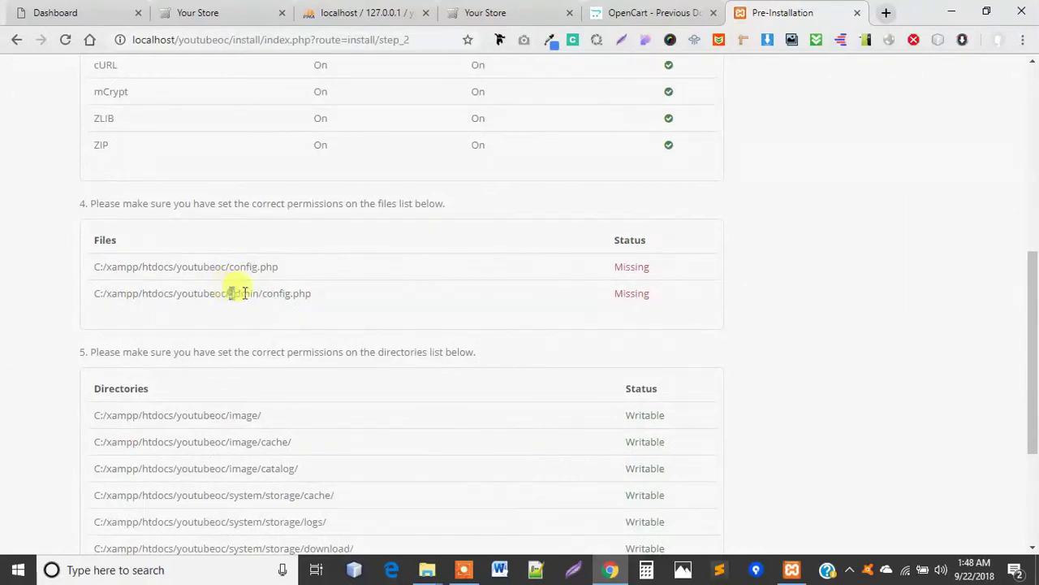
drag(230, 293, 311, 293)
double_click(632, 293)
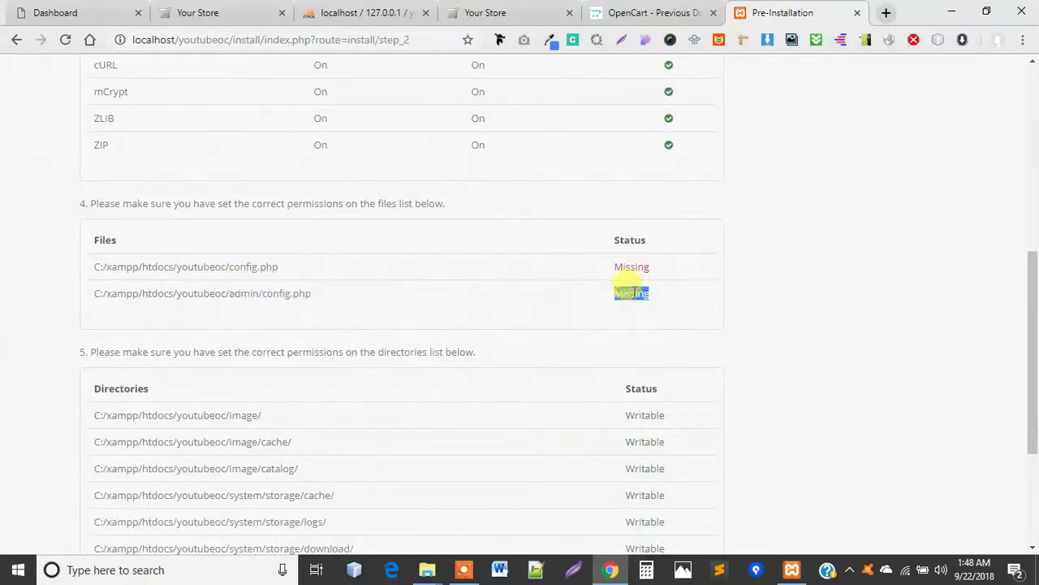
click(963, 9)
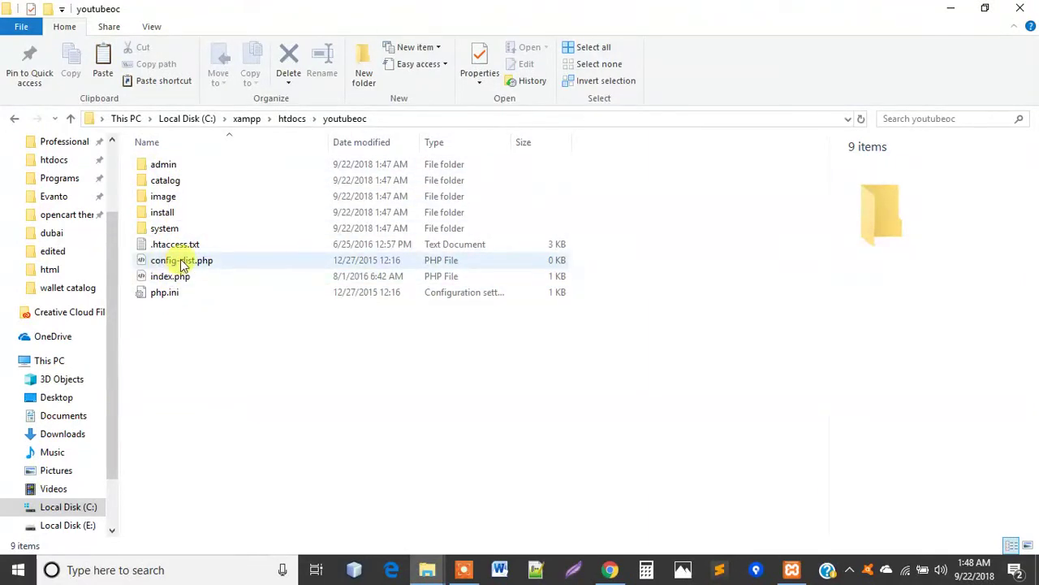
mouse_move(180, 260)
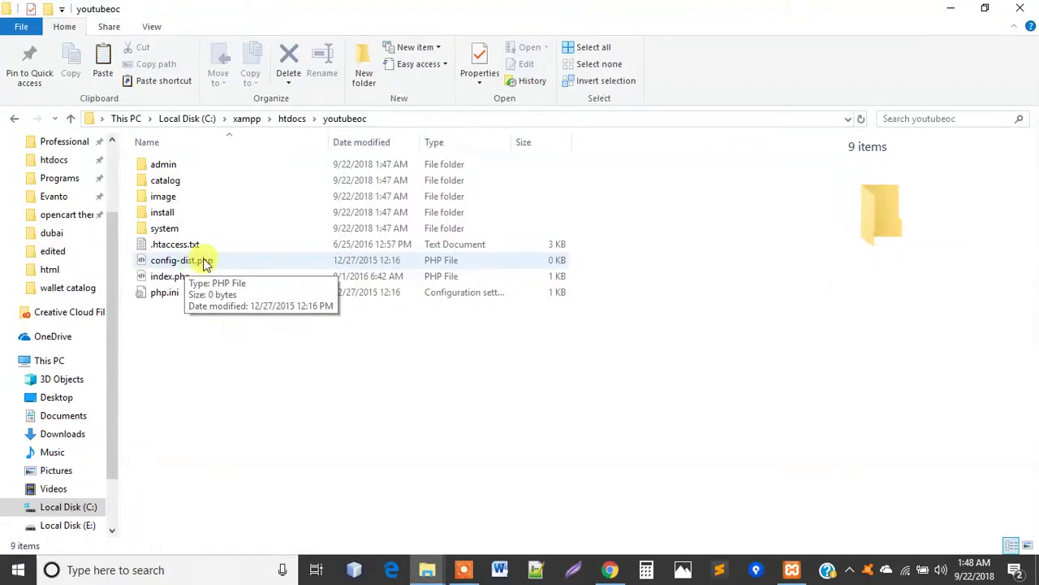
- Rename youtubeoc's config-dist.php to config.php
right_click(202, 261)
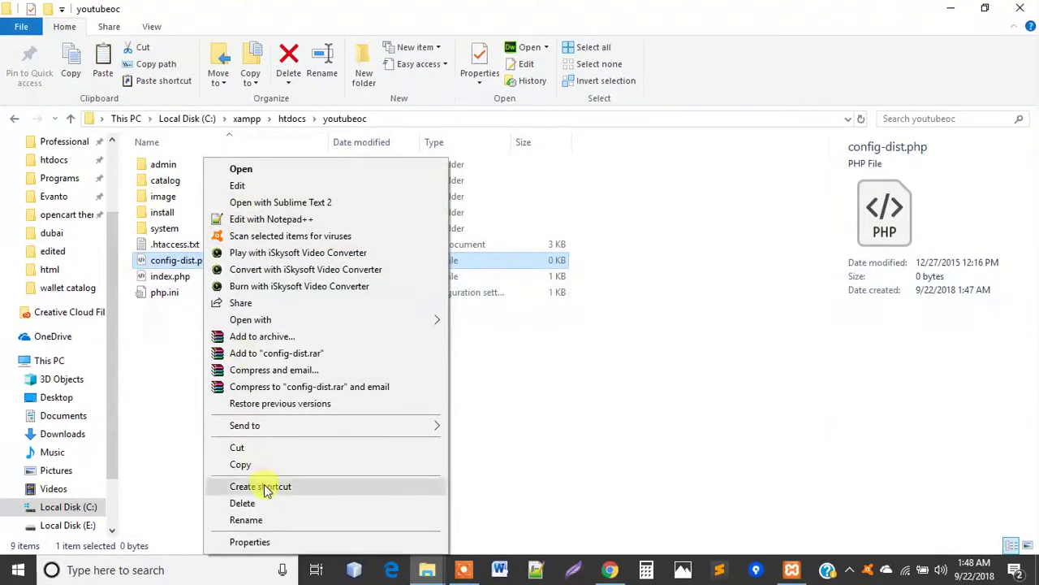
click(265, 519)
key(Right)
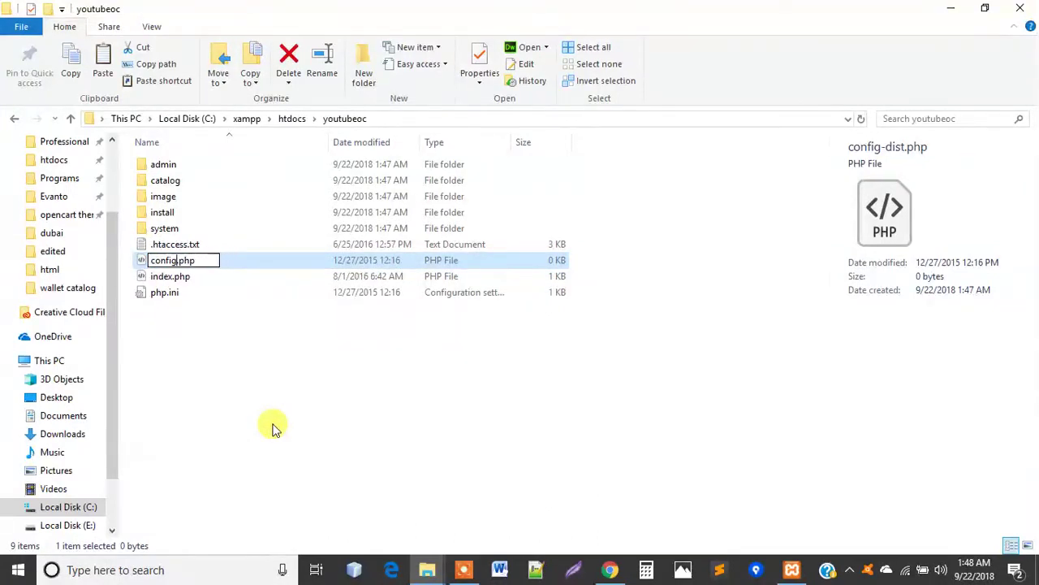
key(BackSpace)
key(Return)
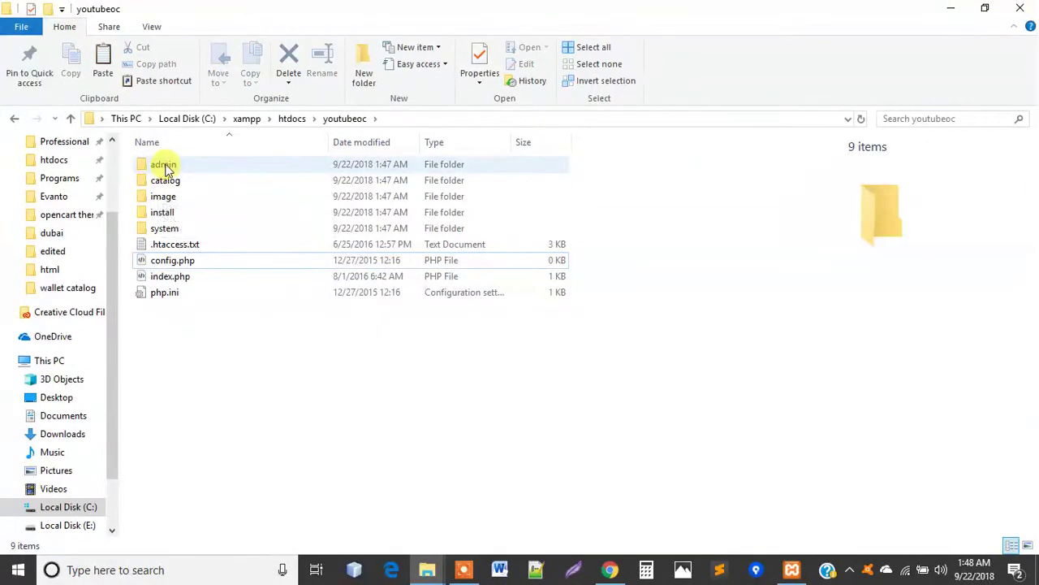
- Rename admin/config-dist.php to config.php and return to the installer
double_click(165, 168)
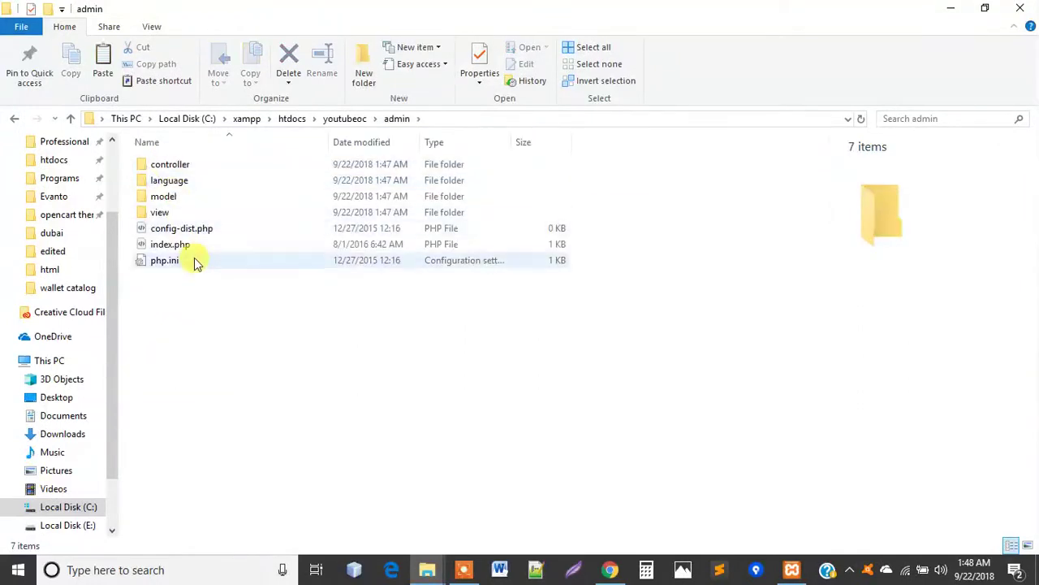
right_click(170, 231)
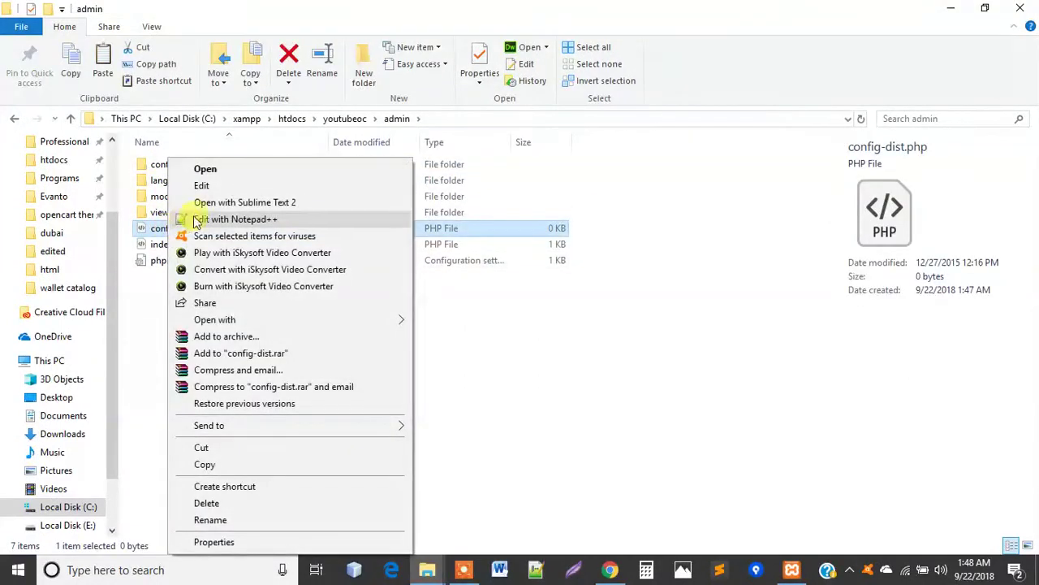
click(211, 520)
key(Right)
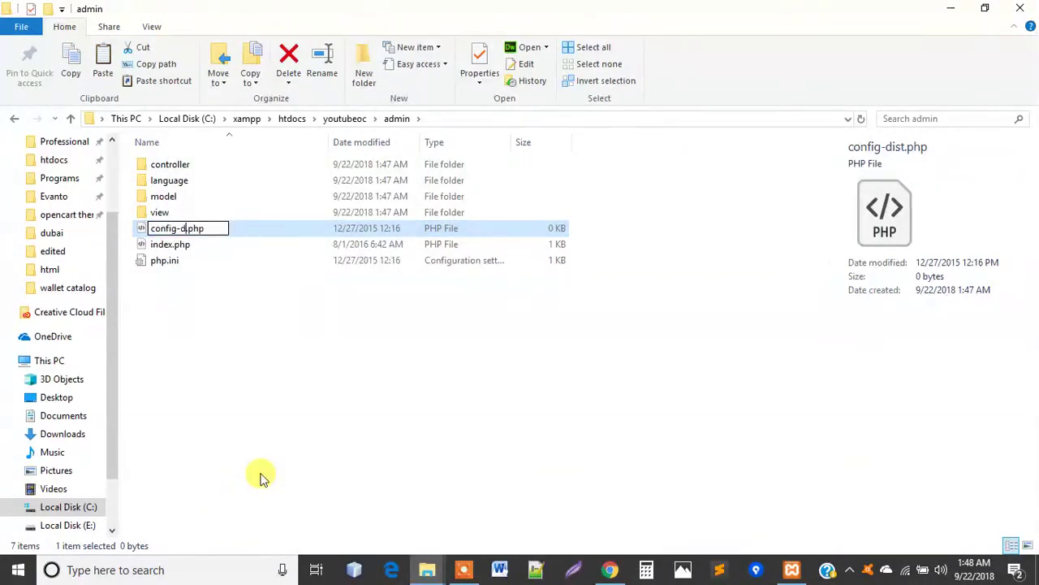
key(Return)
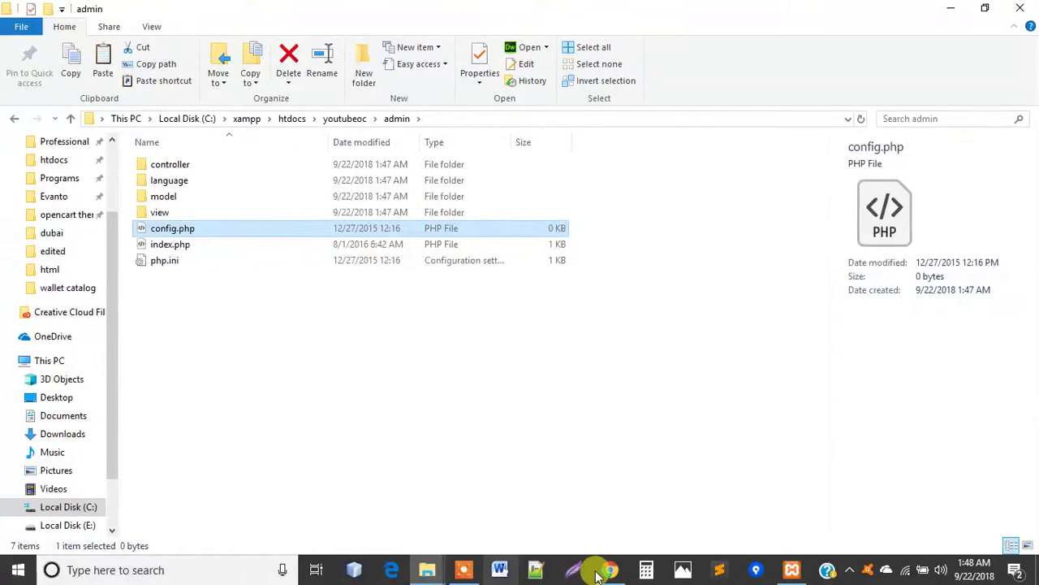
click(610, 568)
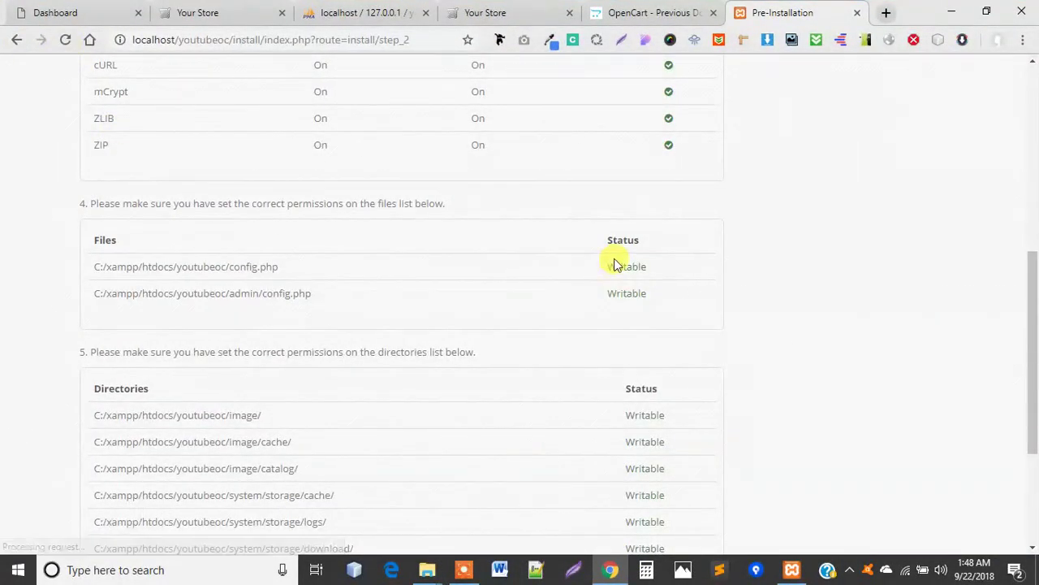
- Confirm config.php and admin/config.php both show Writable, then proceed to Configuration
double_click(622, 294)
scroll(461, 345, down, 3)
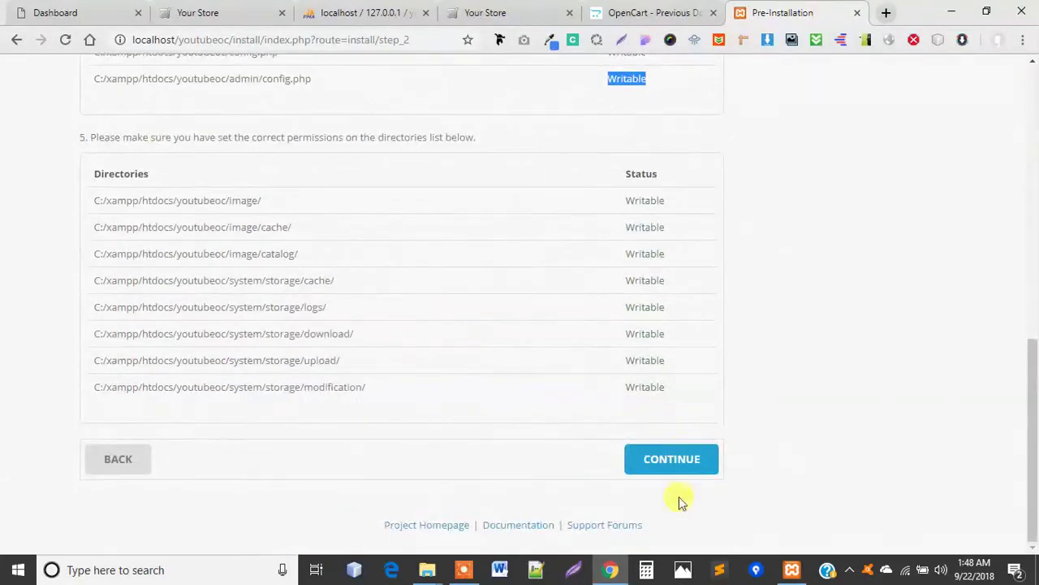
scroll(384, 307, up, 8)
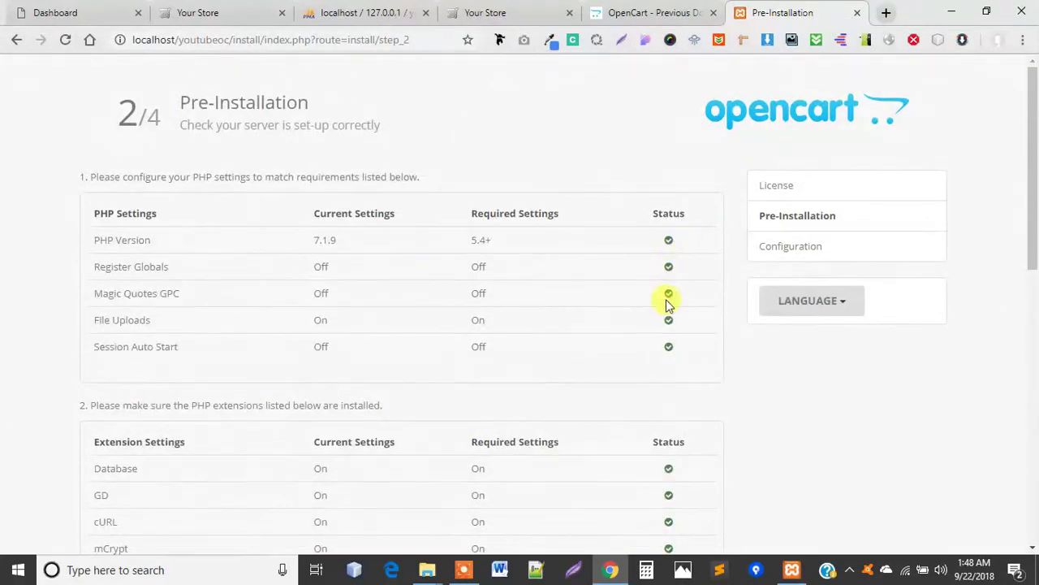
scroll(674, 288, down, 5)
scroll(676, 268, down, 1)
click(622, 238)
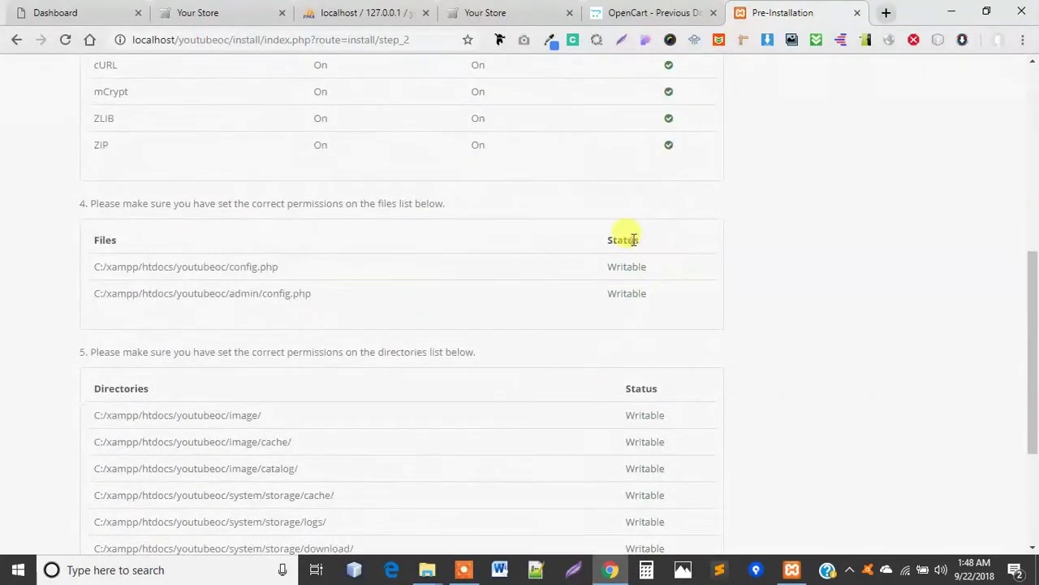
double_click(625, 267)
double_click(633, 290)
scroll(626, 305, down, 2)
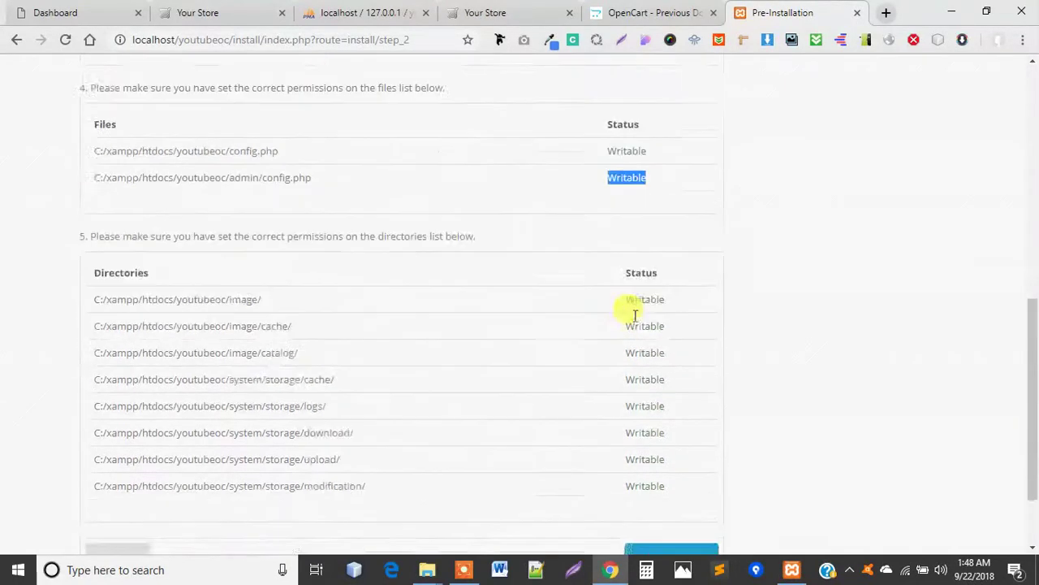
scroll(563, 401, down, 1)
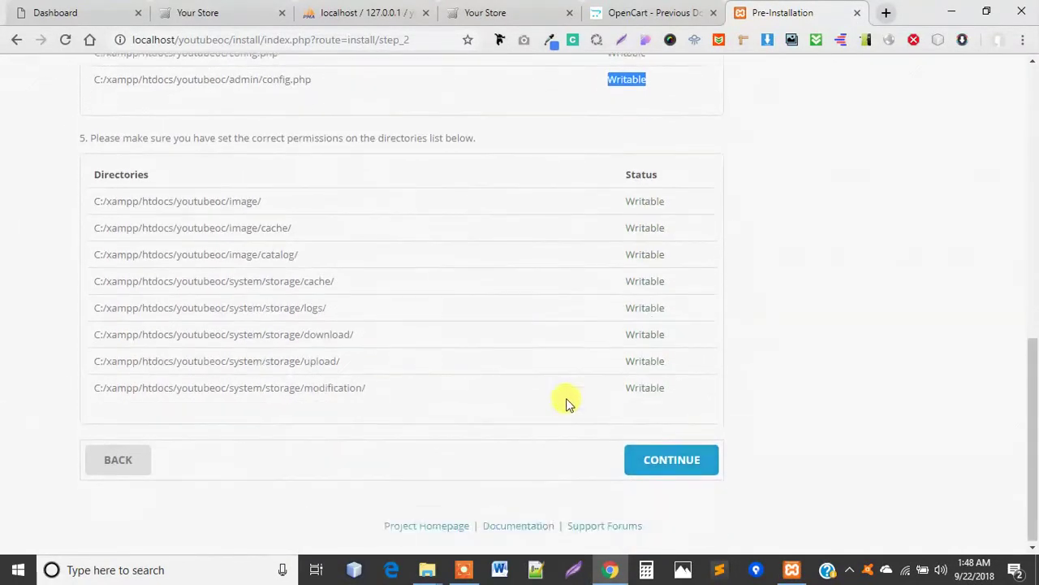
click(680, 457)
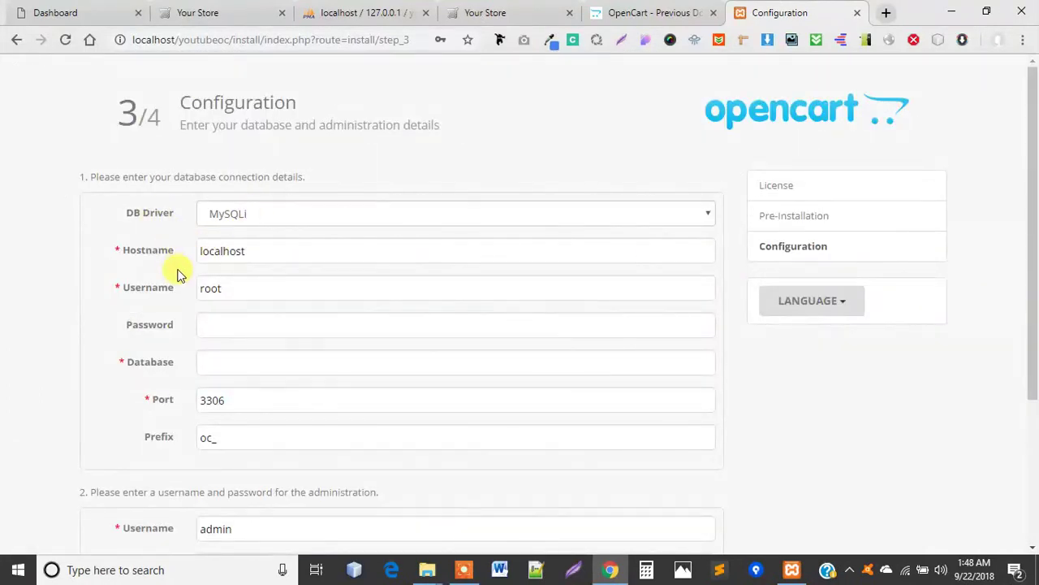
- Keep MySQLi as the driver, with hostname localhost and username root
click(260, 213)
click(248, 232)
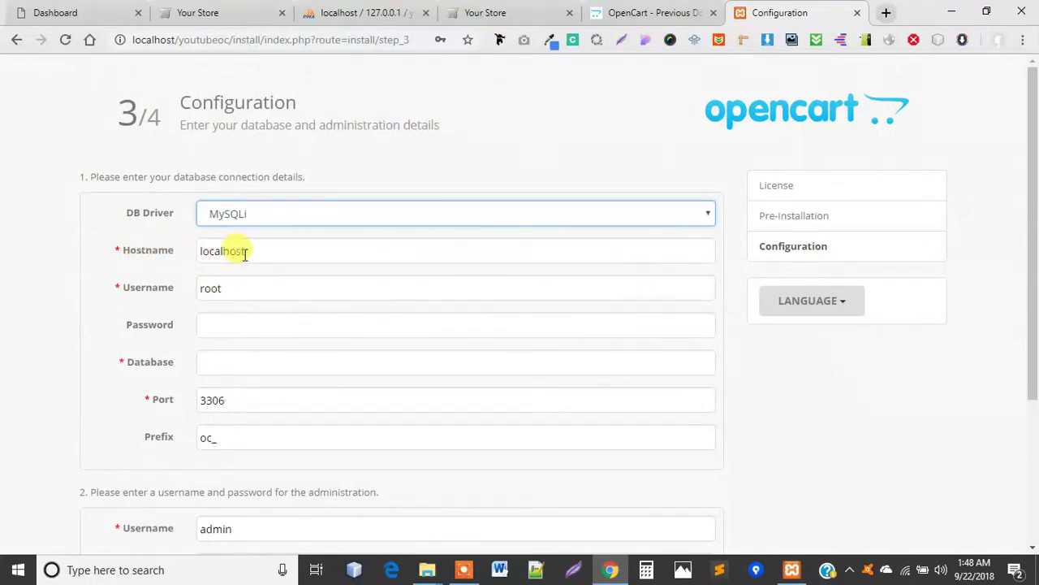
double_click(243, 251)
double_click(225, 290)
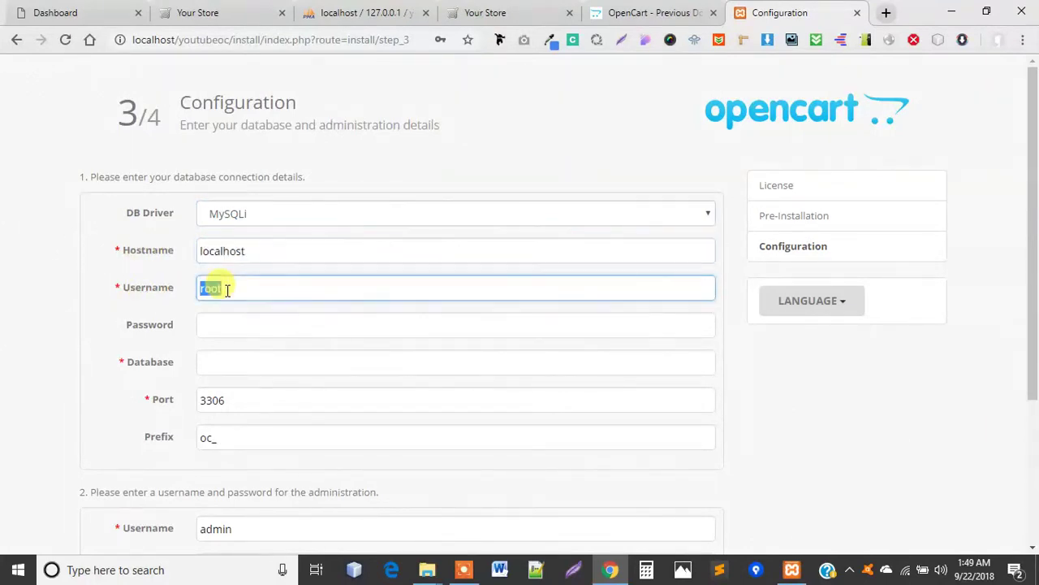
key(Tab)
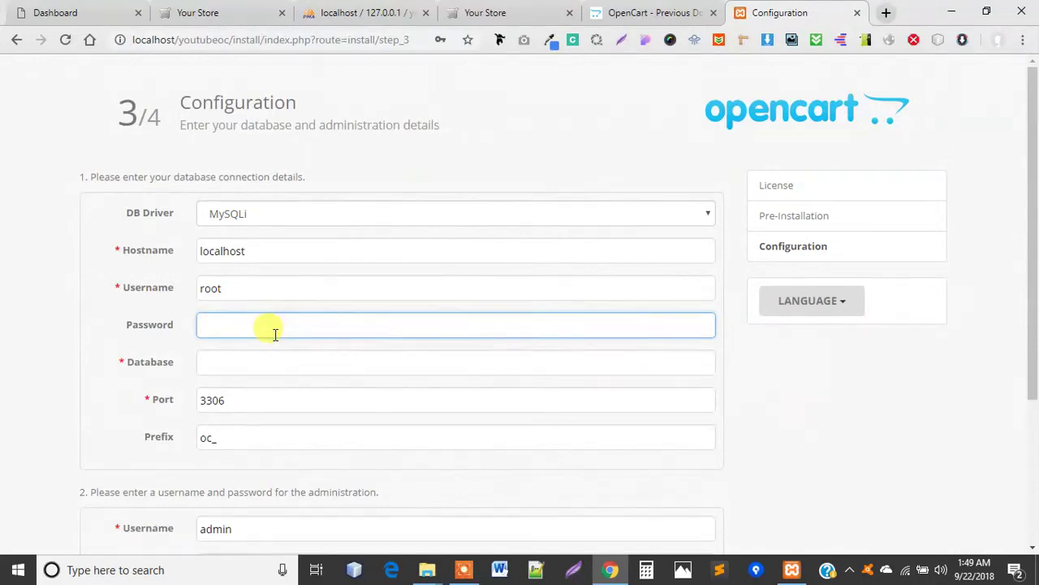
- Begin entering youtubeoc as the database name
double_click(251, 291)
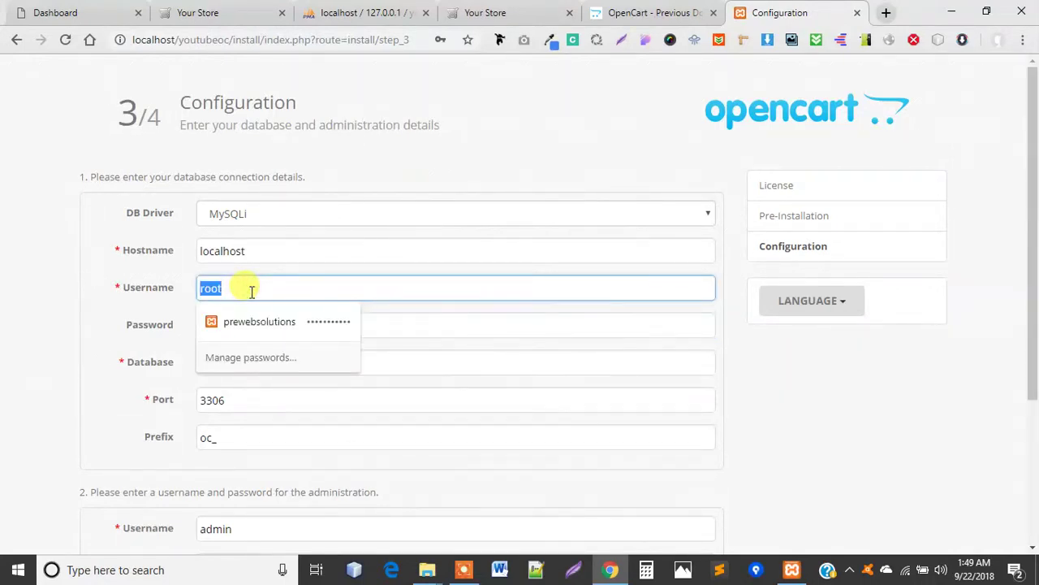
click(8, 332)
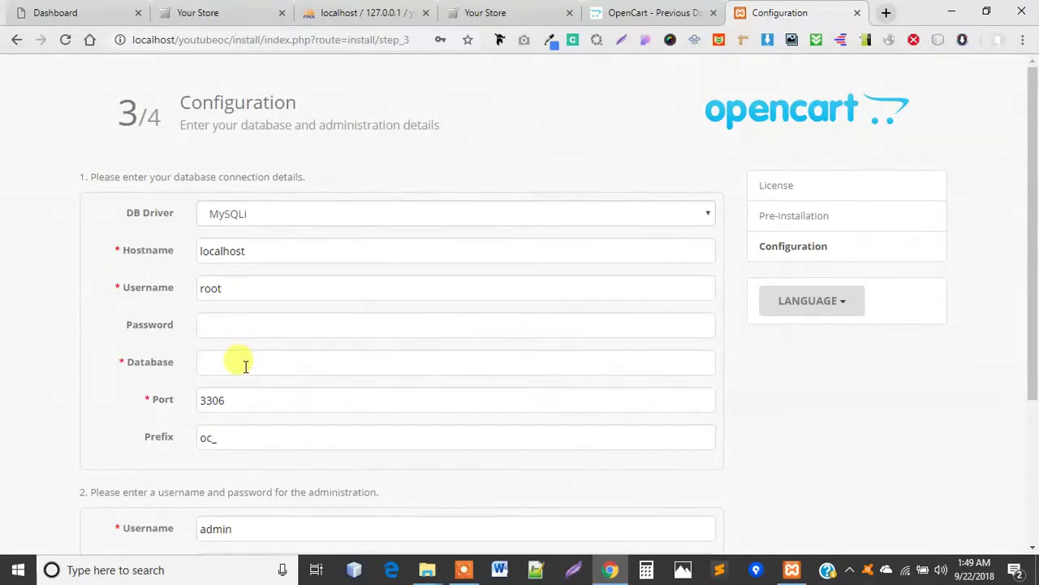
click(245, 365)
text(youtubeoc)
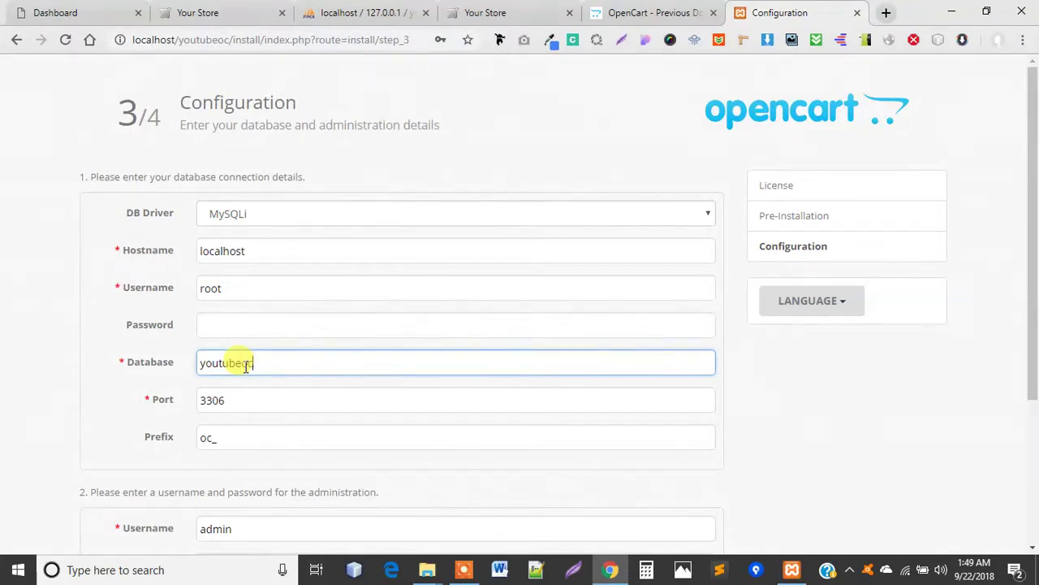
scroll(151, 420, down, 2)
double_click(209, 285)
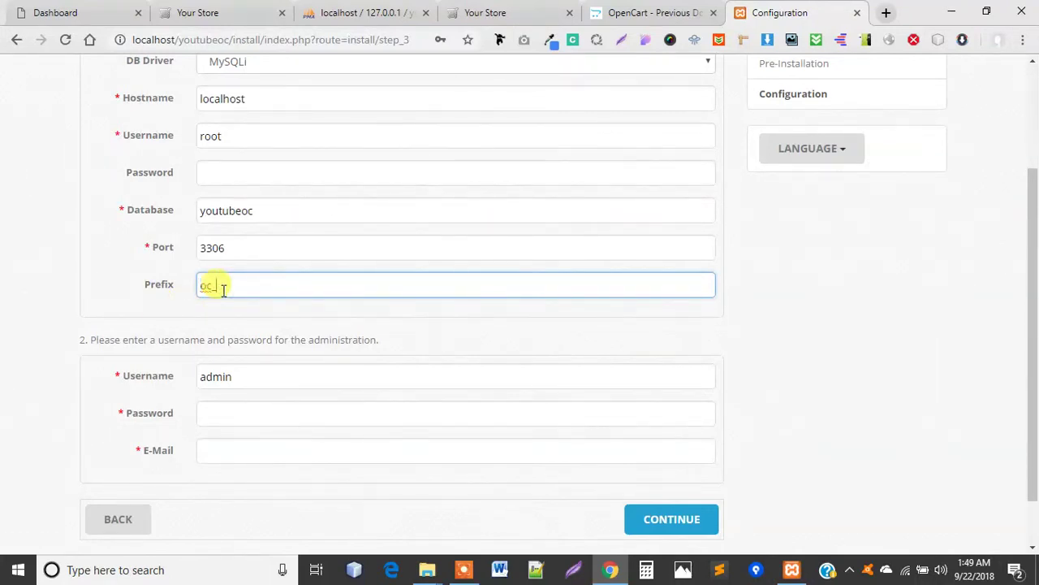
double_click(202, 285)
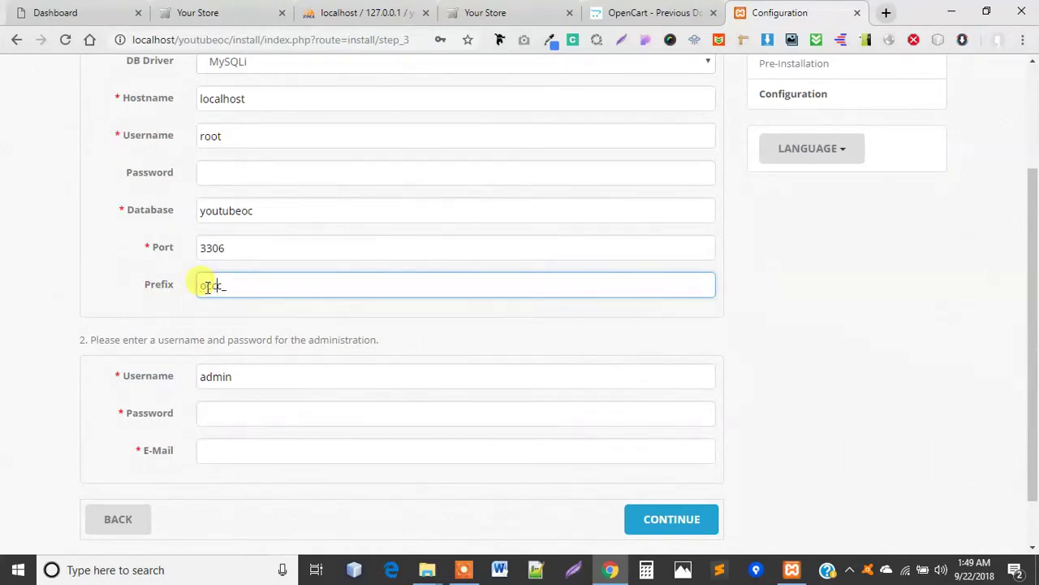
double_click(204, 285)
text(_)
scroll(204, 276, down, 1)
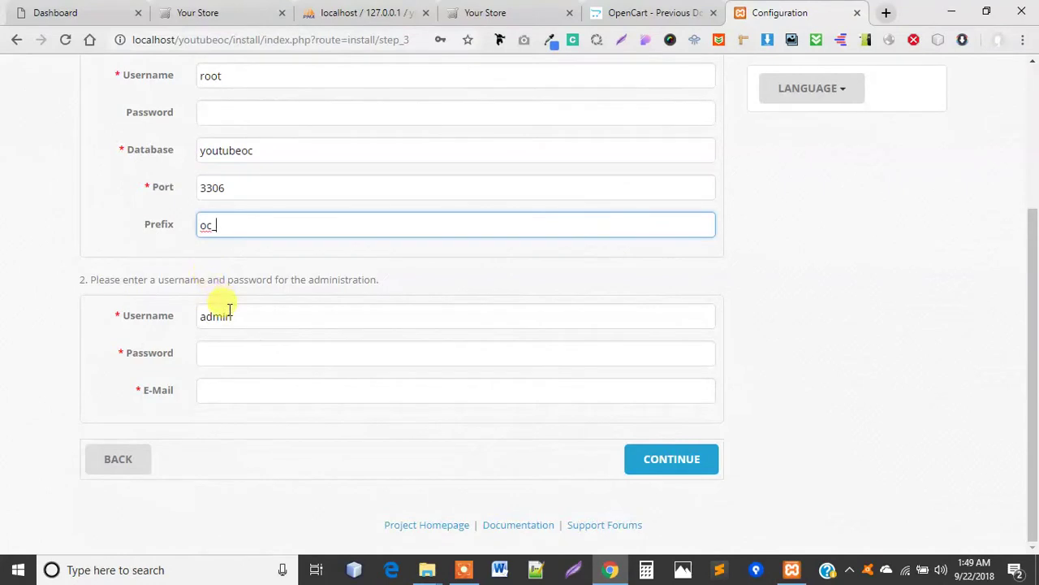
- Set admin password 'admin' and the autofilled e-mail, then submit to run the installation
click(233, 355)
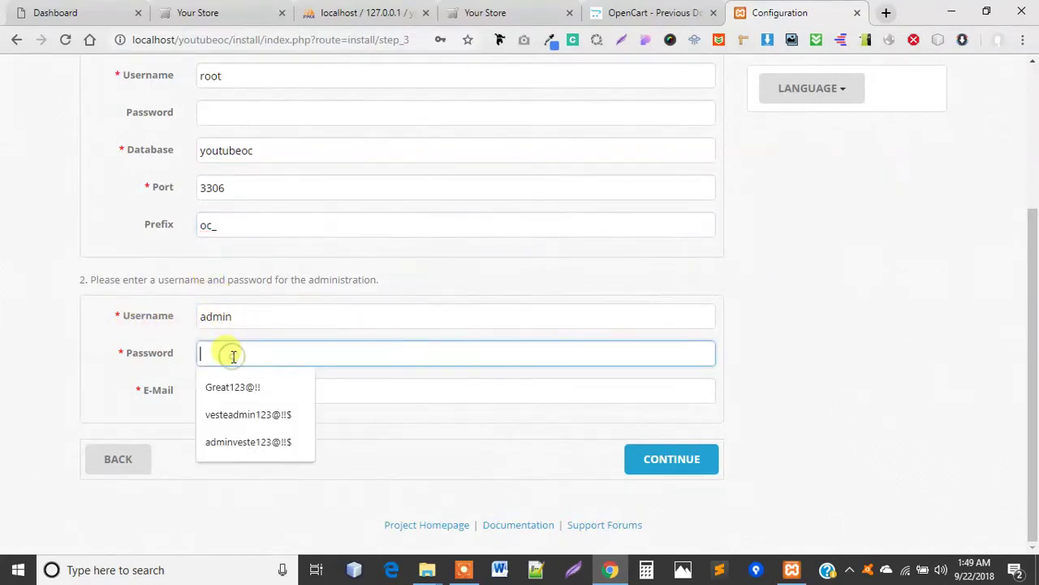
key(Tab)
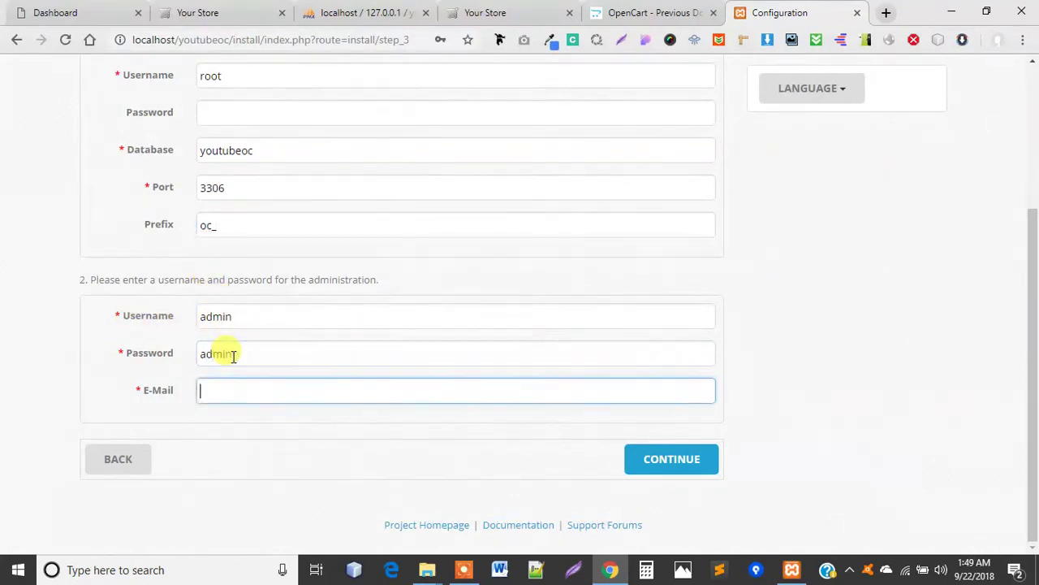
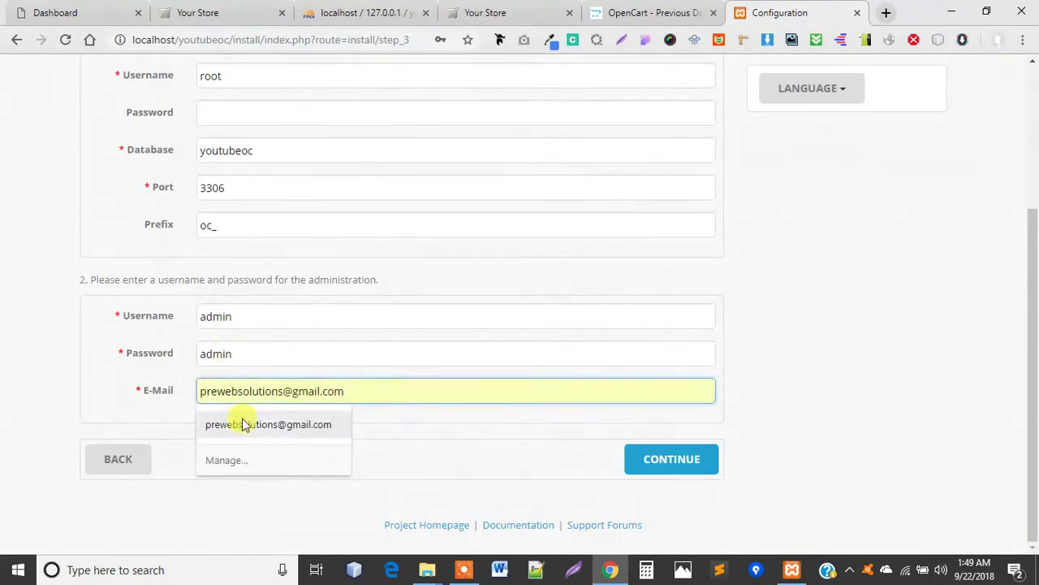
click(241, 422)
click(682, 467)
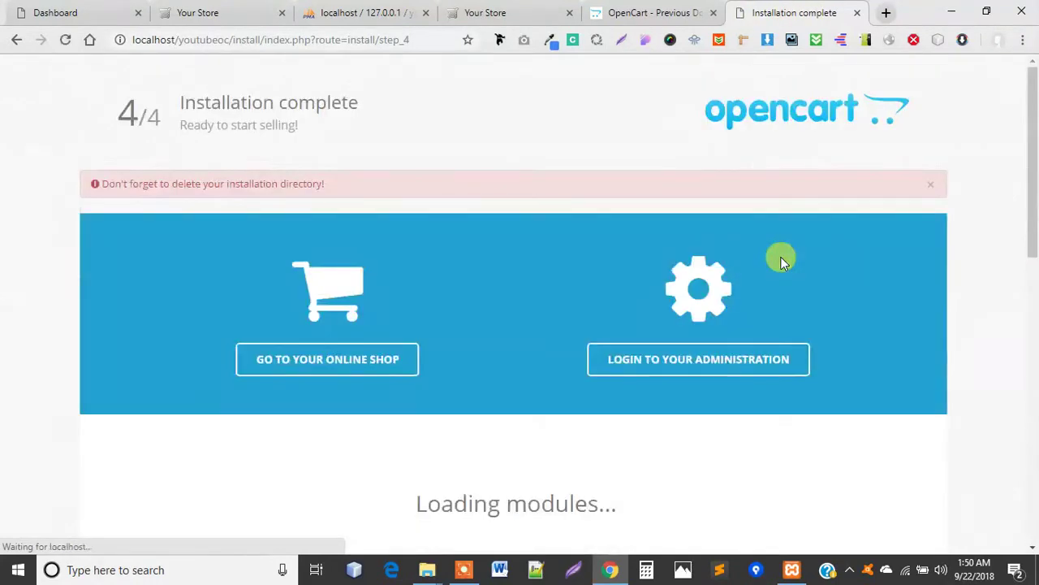
- Highlight the reminder to delete the installation directory and switch to File Explorer
drag(101, 183, 329, 185)
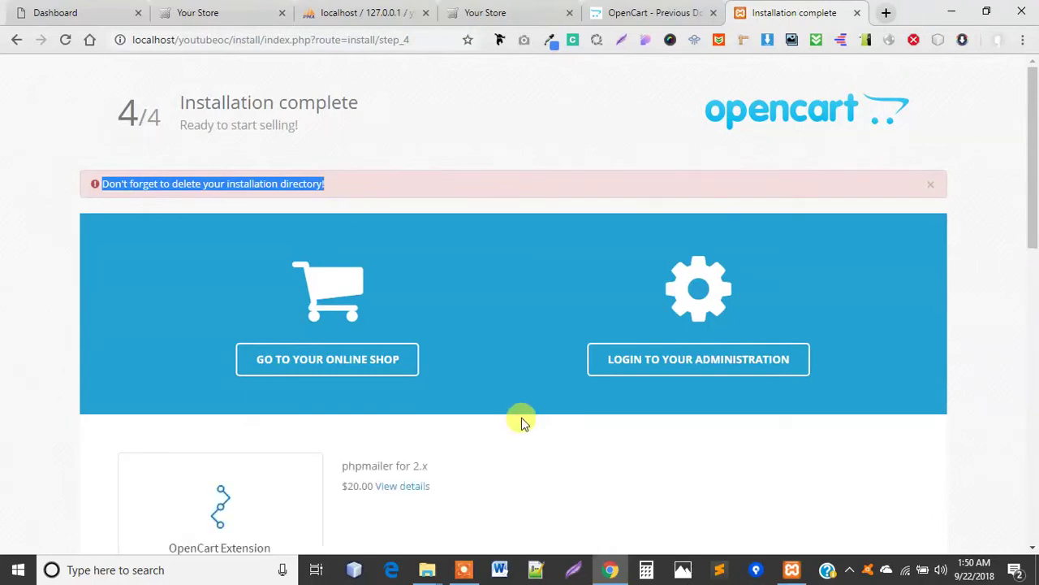
click(426, 571)
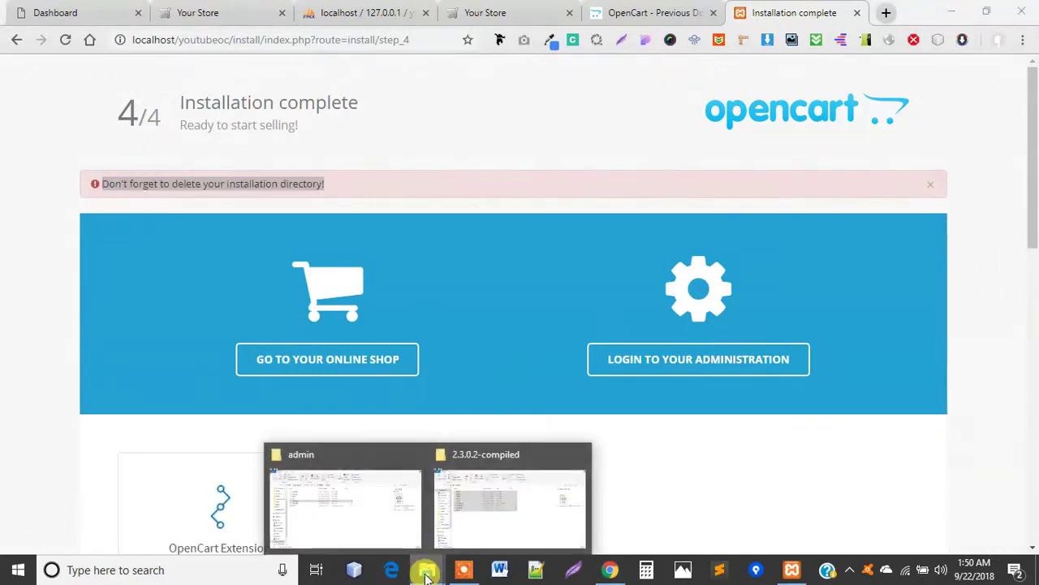
- Go up from admin to the youtubeoc folder and delete its install directory
click(382, 528)
click(302, 331)
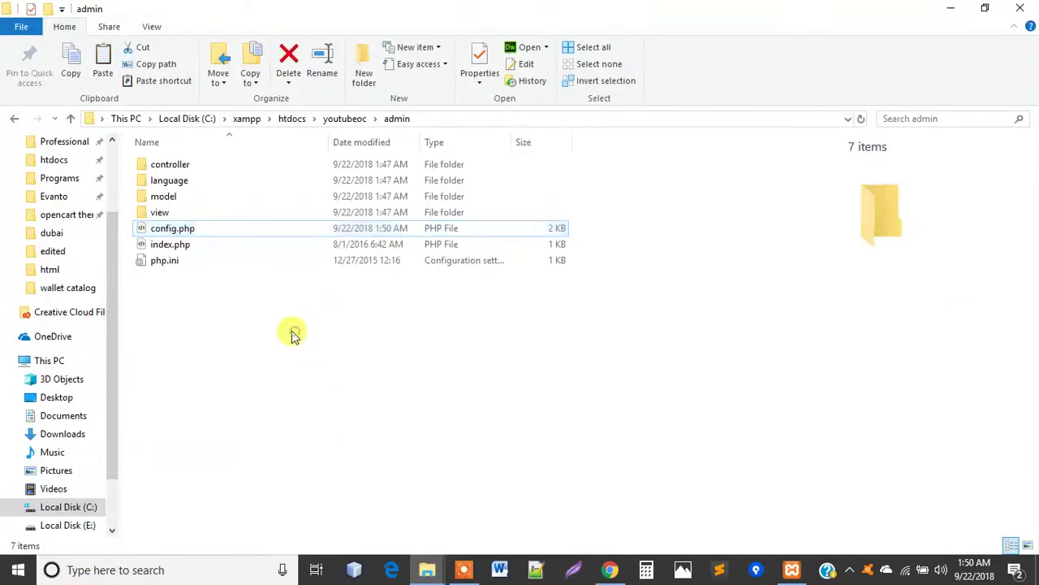
click(73, 121)
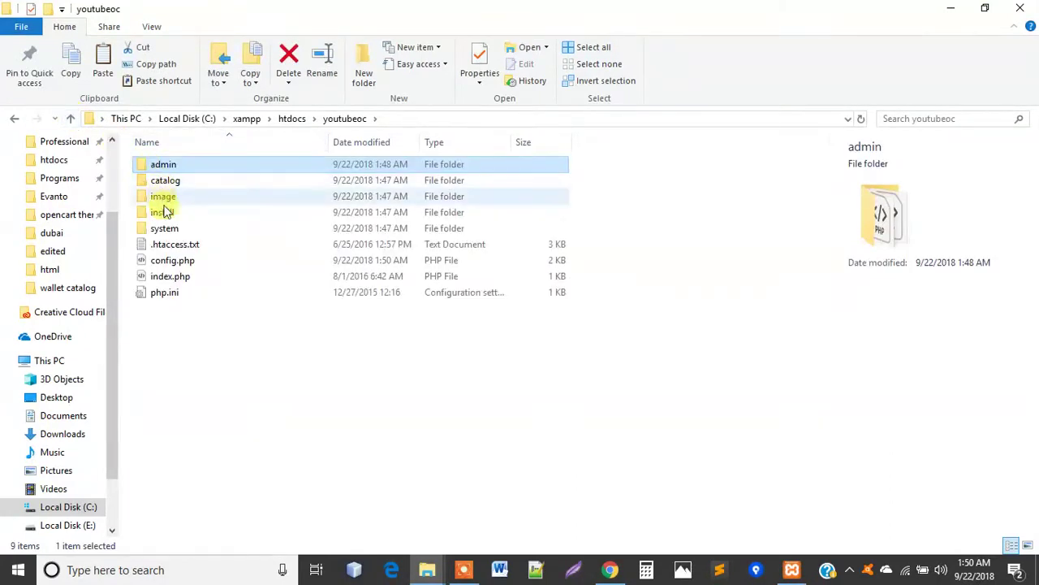
click(161, 214)
right_click(162, 215)
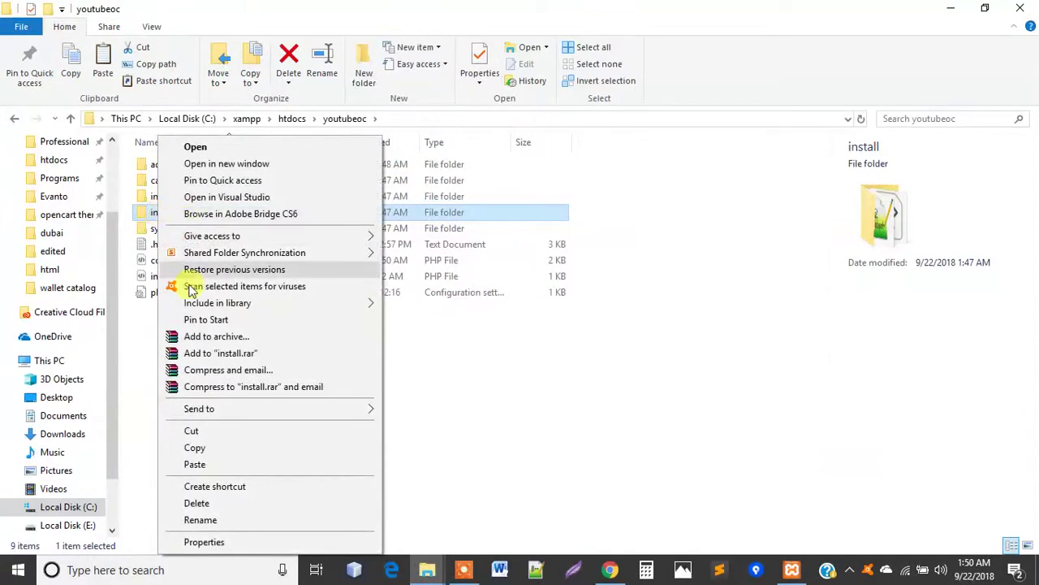
click(224, 502)
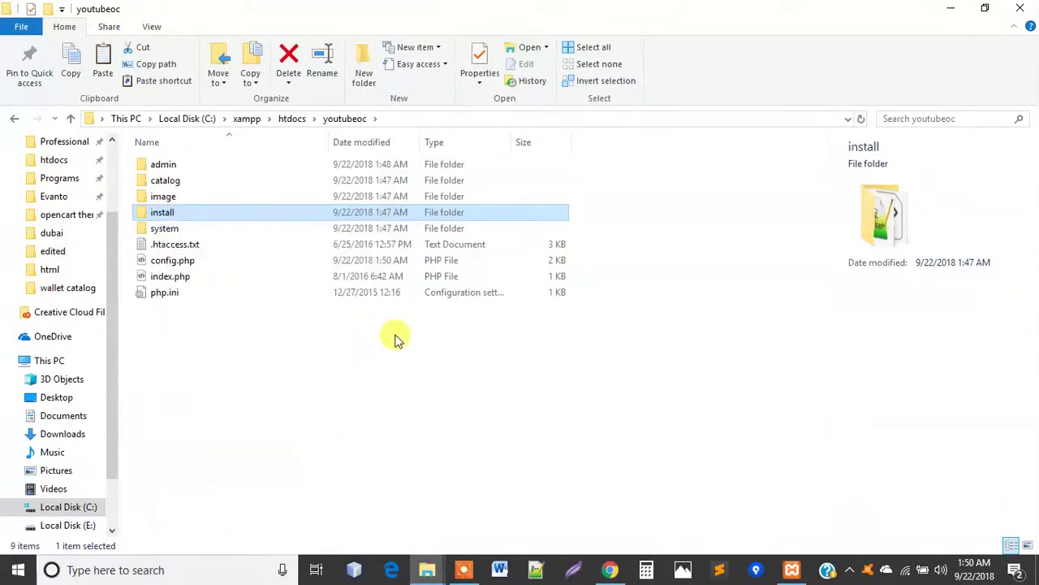
- Open the online shop and administration login in new tabs from the completion page
click(613, 569)
click(384, 361)
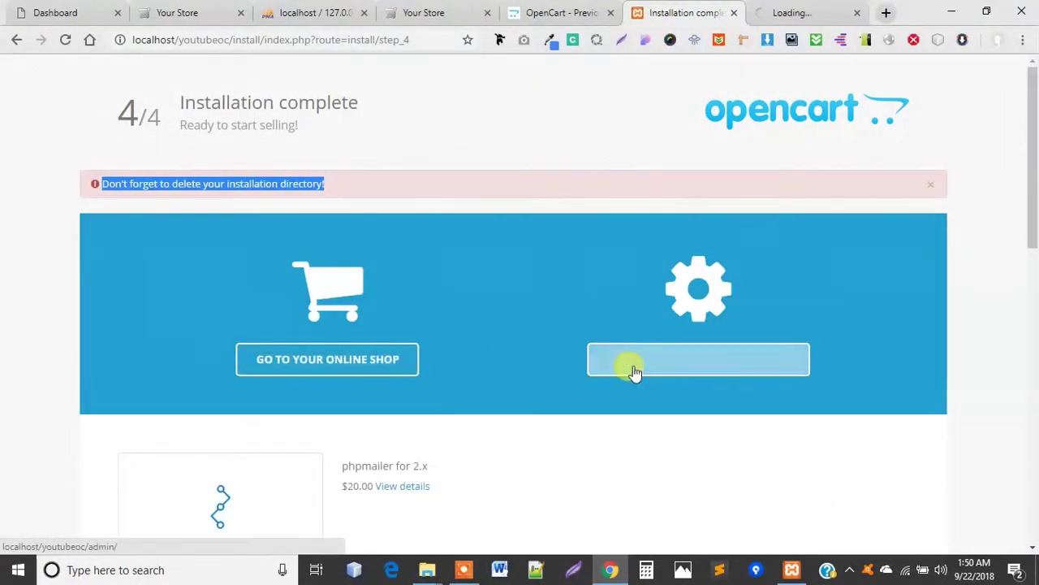
click(659, 358)
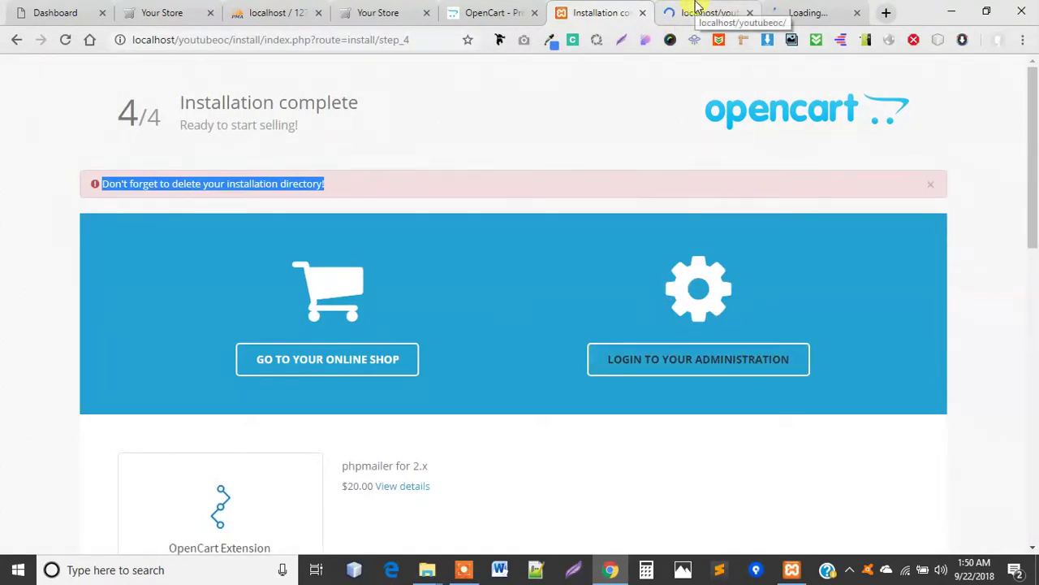
- View the default storefront home page at localhost/youtubeoc, then the red-themed store tab
click(696, 7)
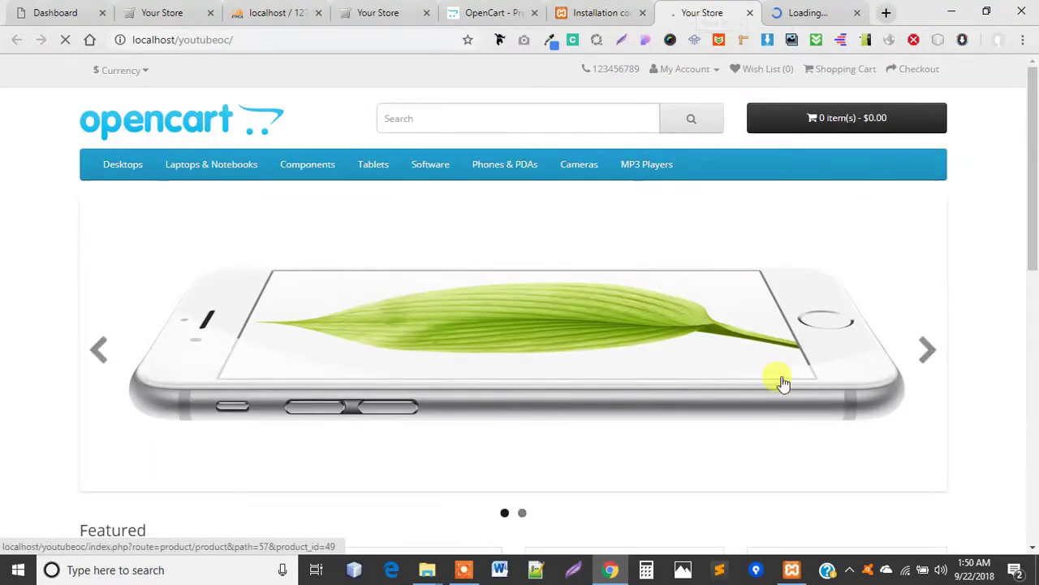
scroll(100, 288, down, 5)
scroll(101, 280, down, 1)
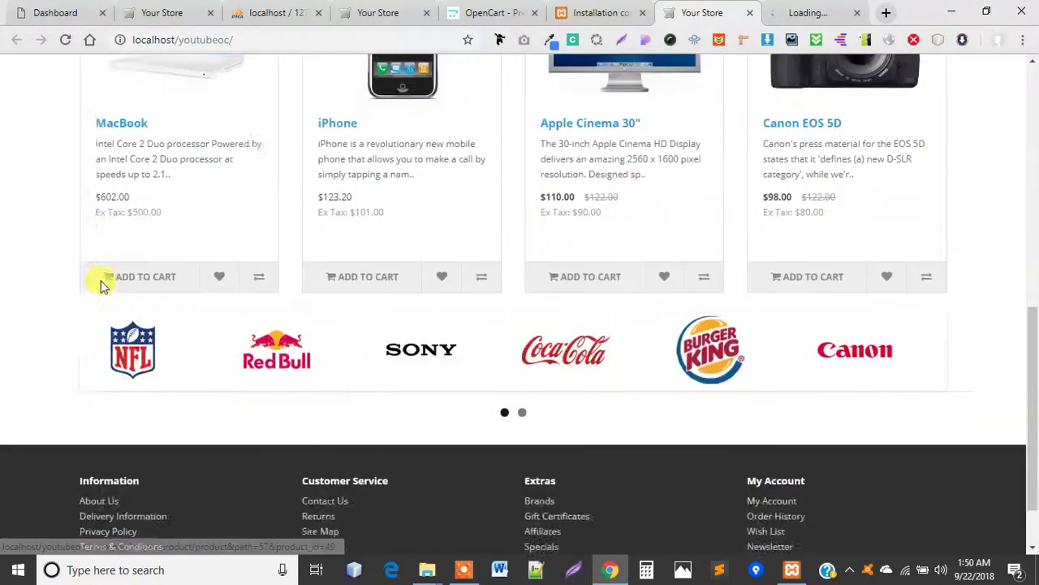
scroll(101, 286, up, 6)
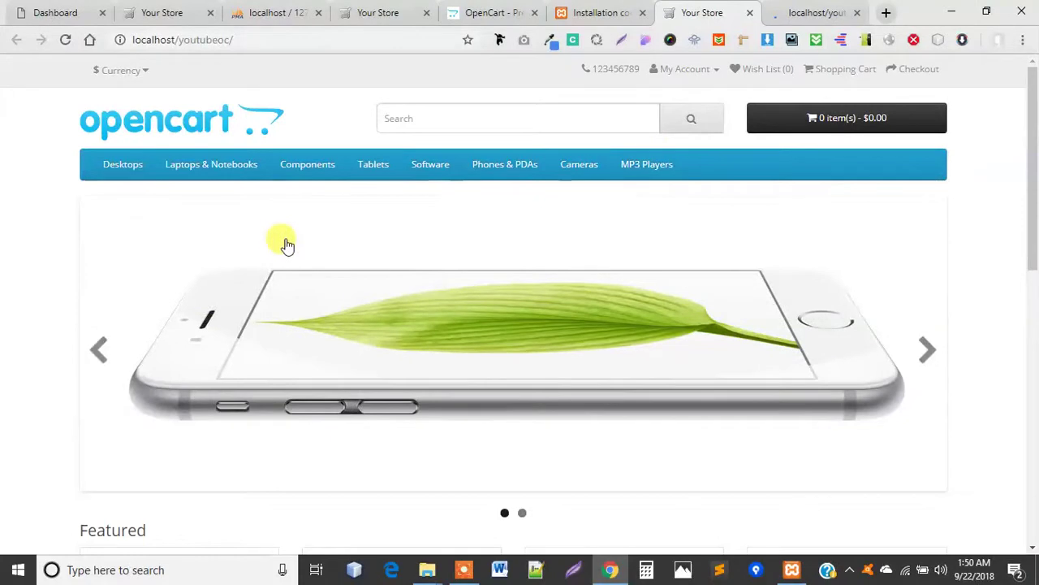
click(406, 11)
click(701, 12)
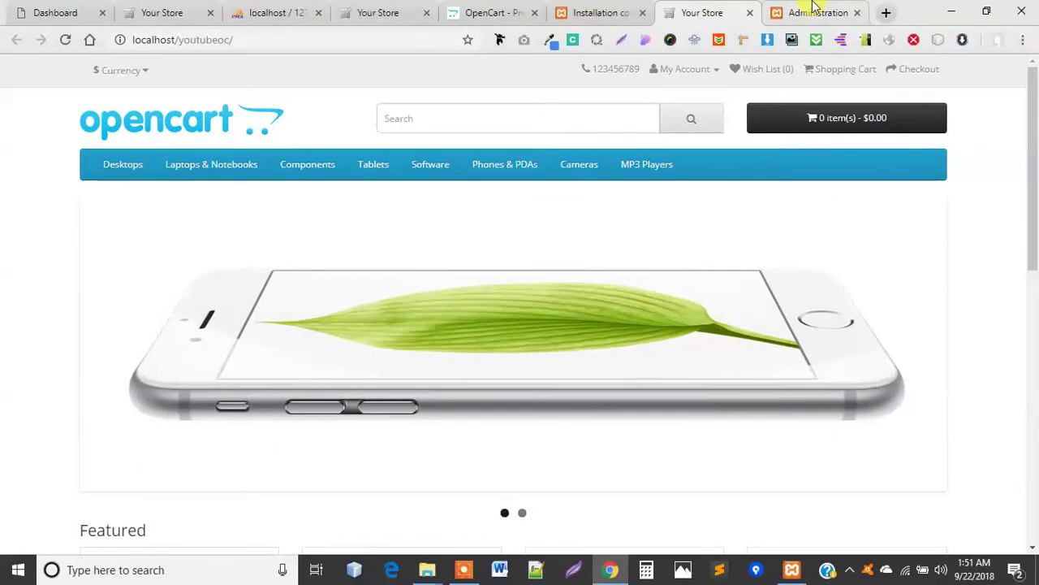
click(815, 9)
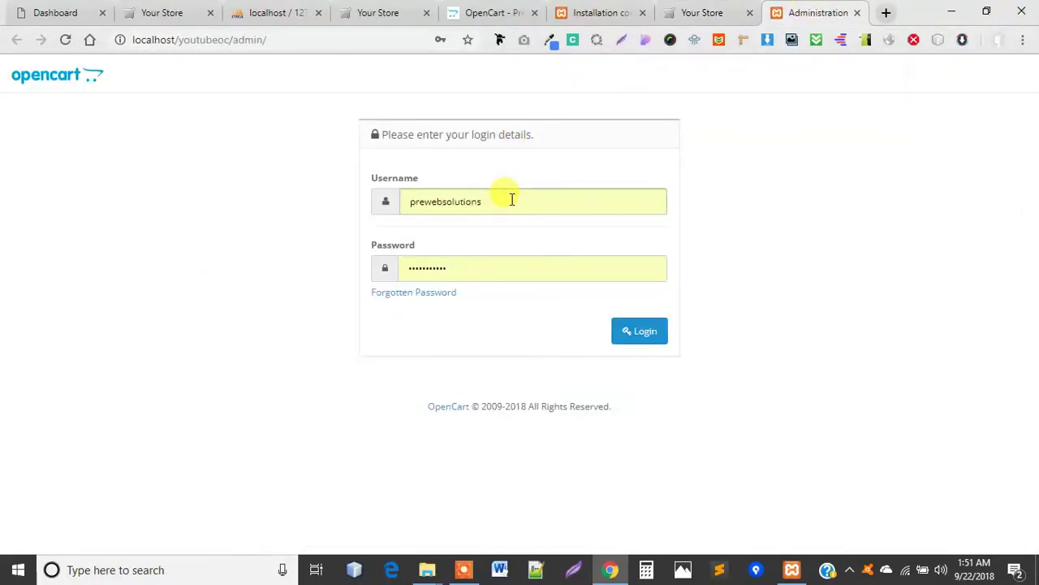
click(722, 10)
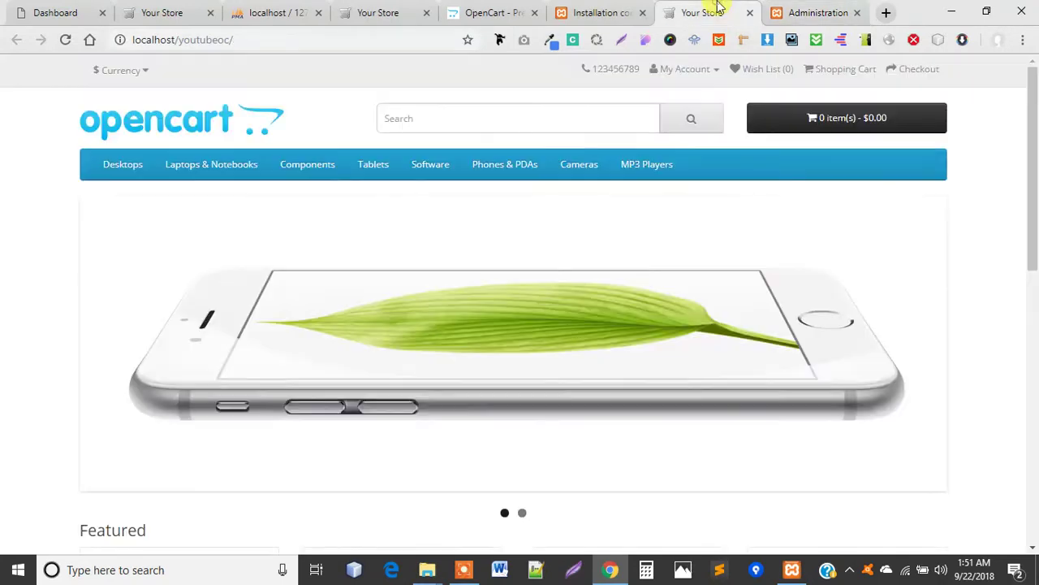